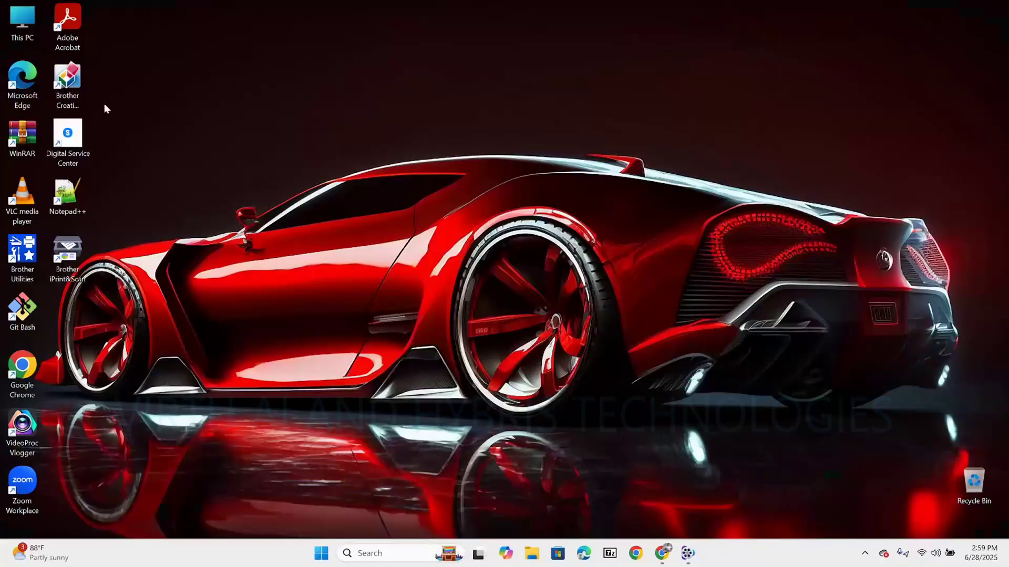
# Open Microsoft Edge, search for "intellij idea community edition" and open the JetBrains download page
pyautogui.doubleClick(22, 84)
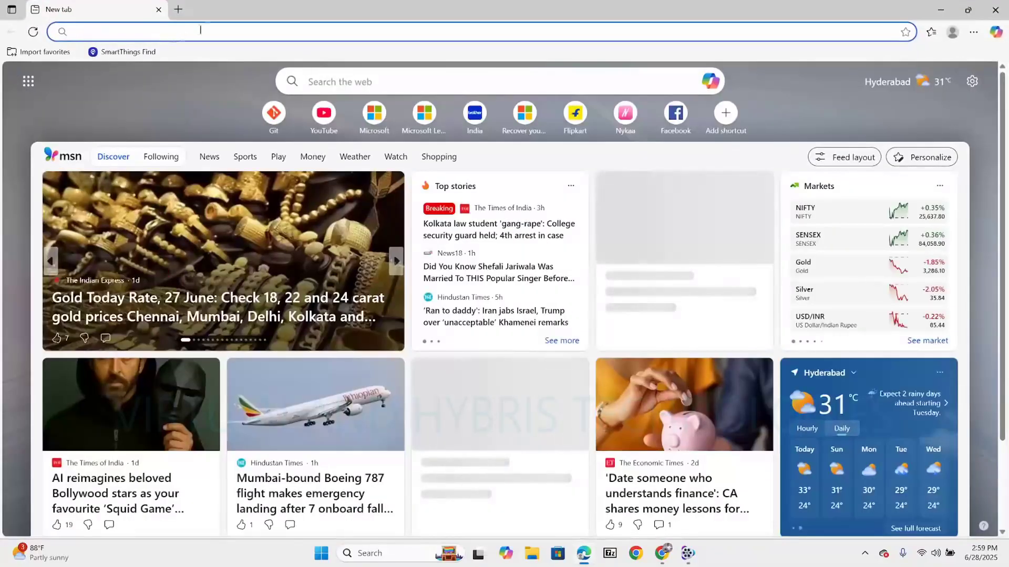
pyautogui.click(207, 27)
pyautogui.write('in')
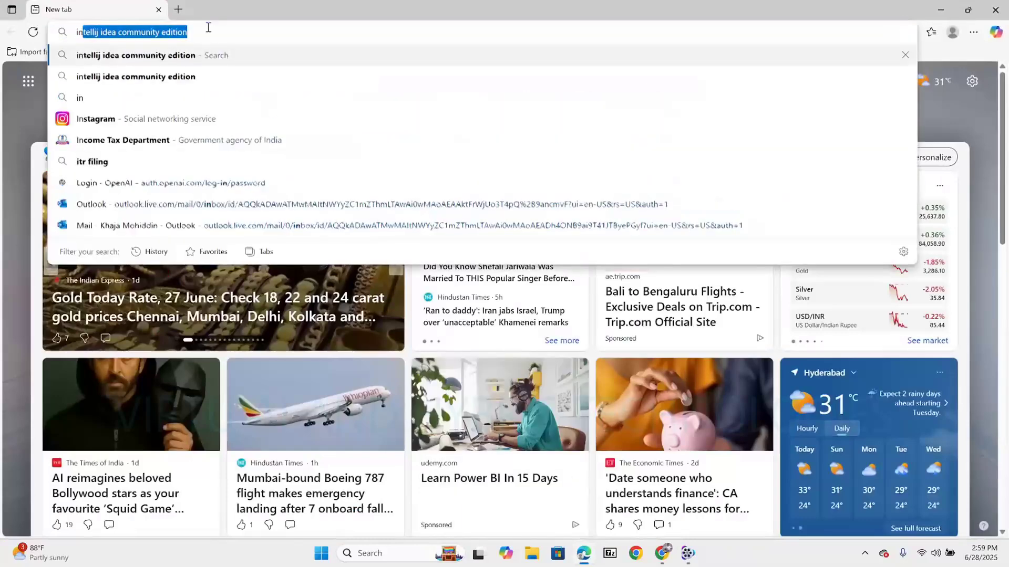
pyautogui.write('tellij')
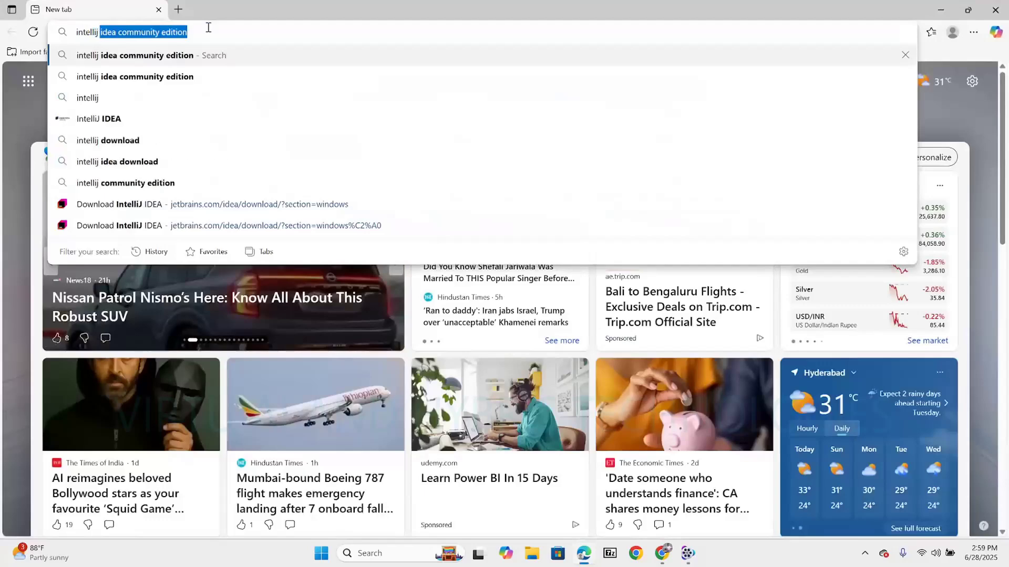
pyautogui.click(157, 56)
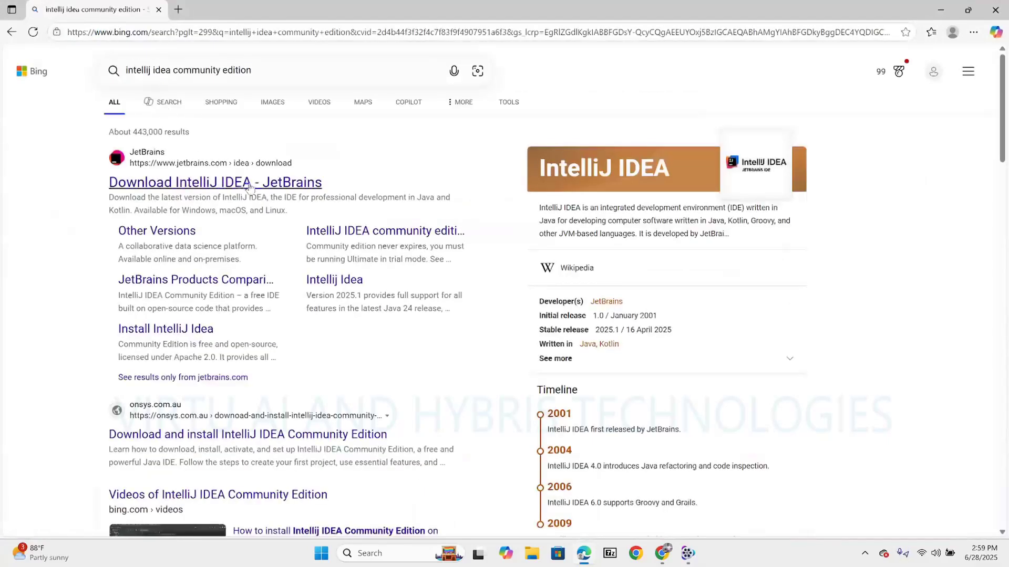
pyautogui.click(250, 184)
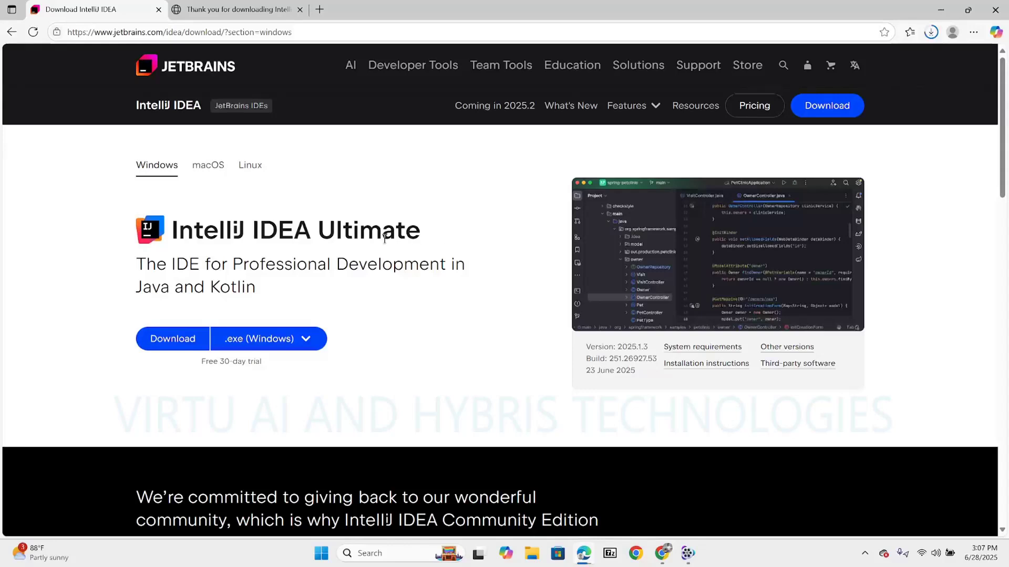
# Compare the Ultimate and Community Edition sections, and download the Community Edition .exe installer for Windows
pyautogui.moveTo(319, 227); pyautogui.dragTo(417, 231)
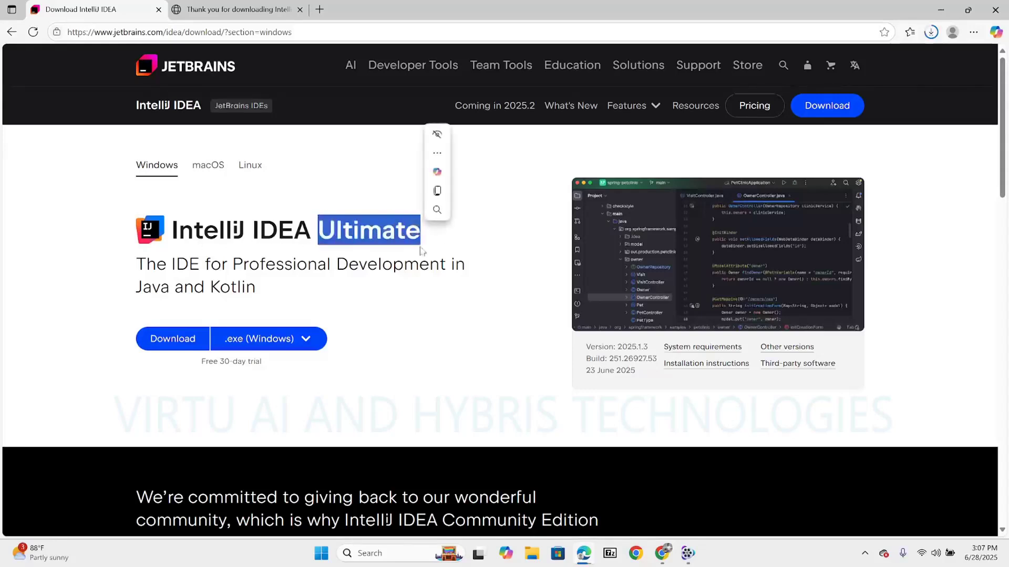
pyautogui.moveTo(1002, 171); pyautogui.dragTo(959, 263)
pyautogui.moveTo(292, 291); pyautogui.dragTo(485, 291)
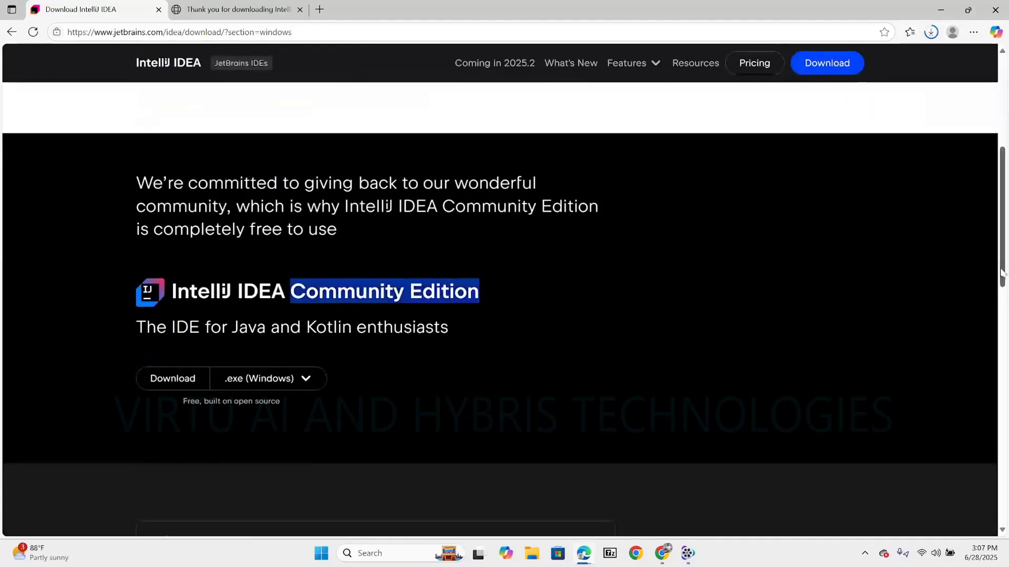
pyautogui.moveTo(1002, 270); pyautogui.dragTo(988, 252)
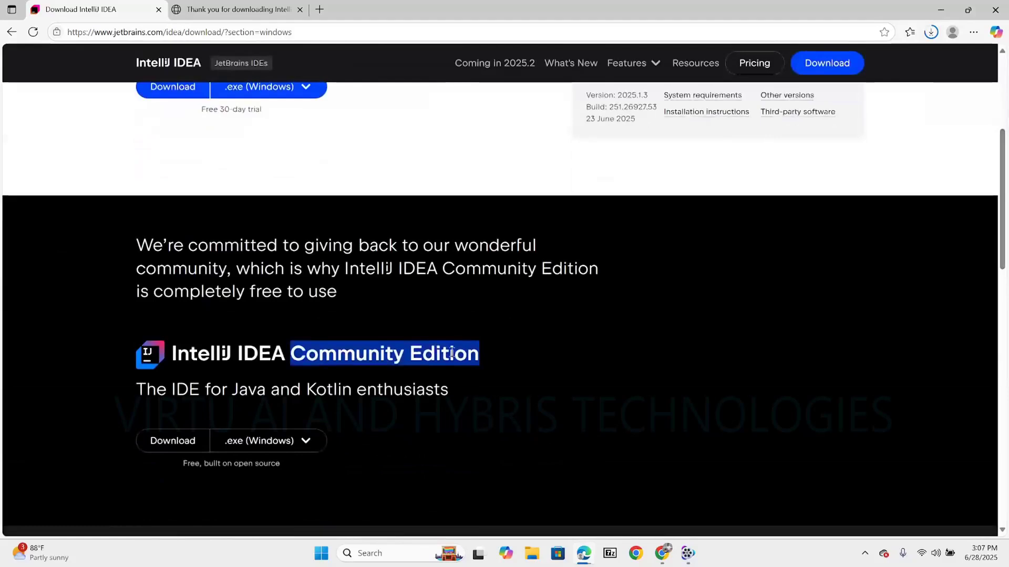
pyautogui.moveTo(1004, 242); pyautogui.dragTo(1006, 170)
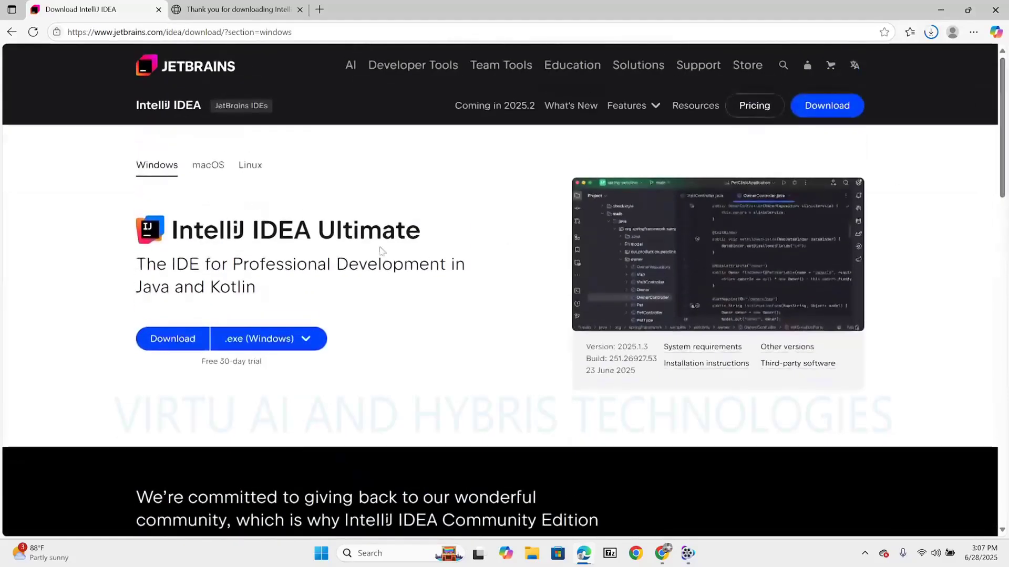
pyautogui.moveTo(321, 233); pyautogui.dragTo(429, 236)
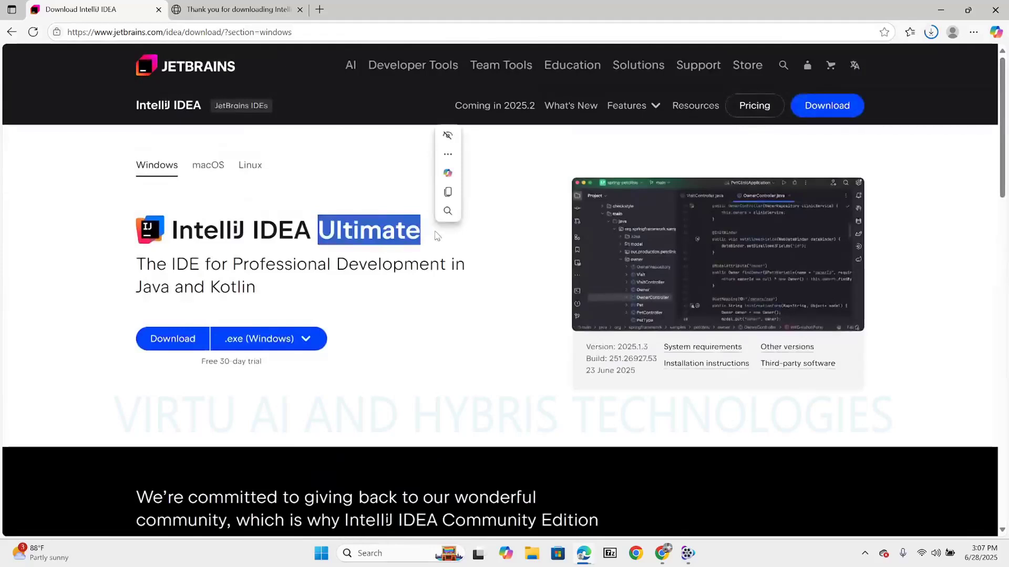
pyautogui.moveTo(1004, 155); pyautogui.dragTo(1003, 275)
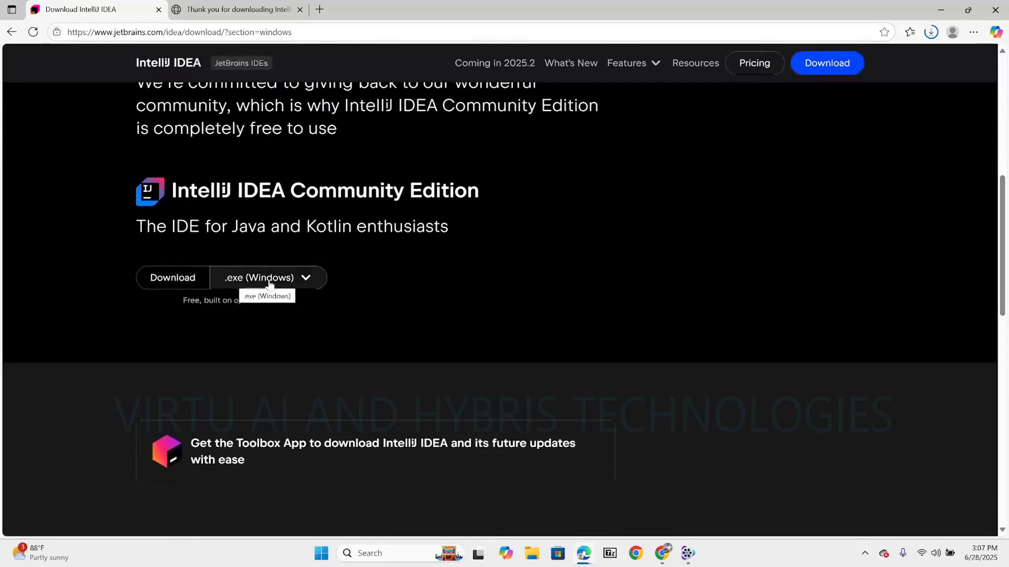
pyautogui.click(163, 279)
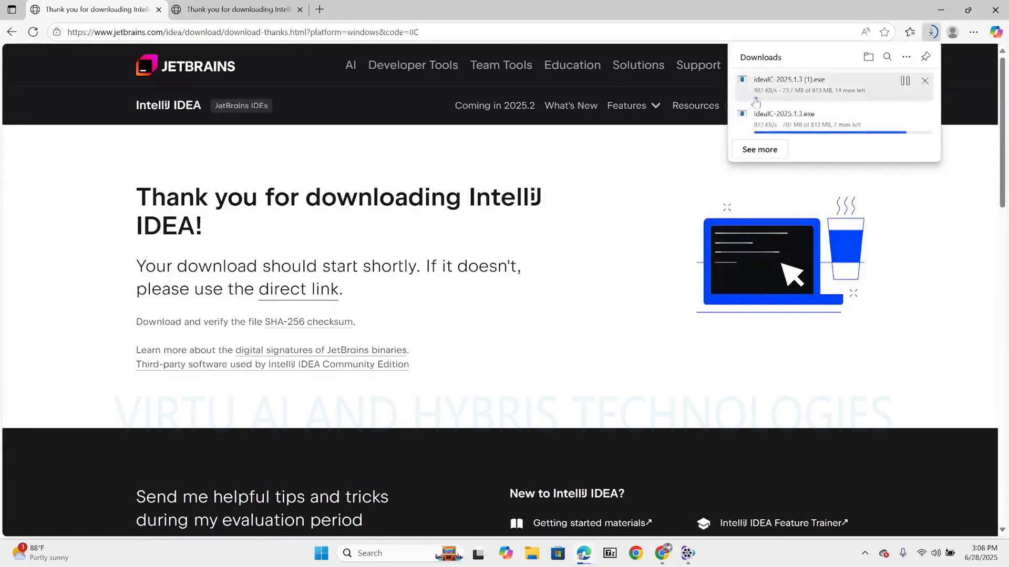
# Cancel the duplicate installer download marked (1) and close the extra download page
pyautogui.moveTo(883, 128)
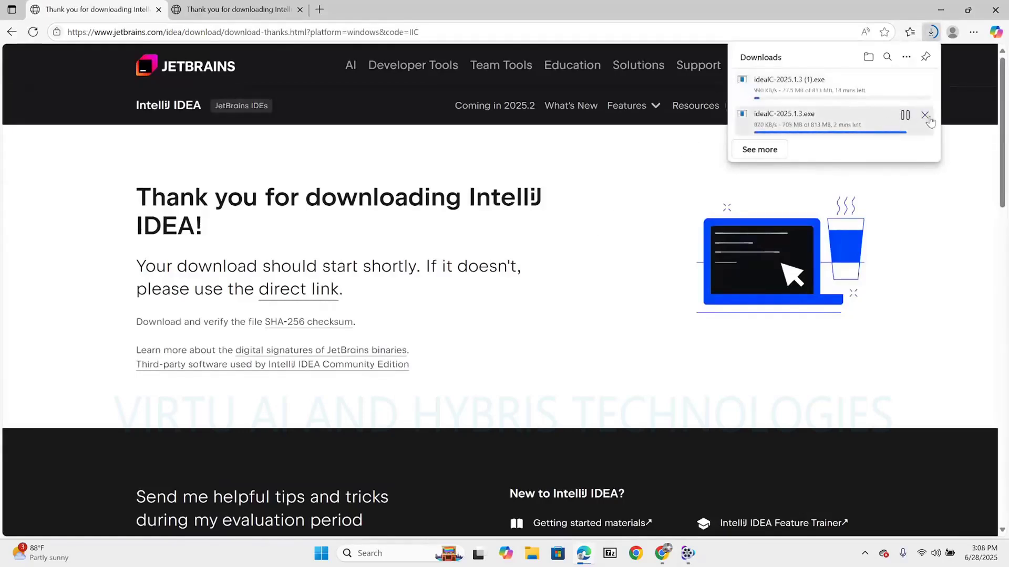
pyautogui.click(925, 81)
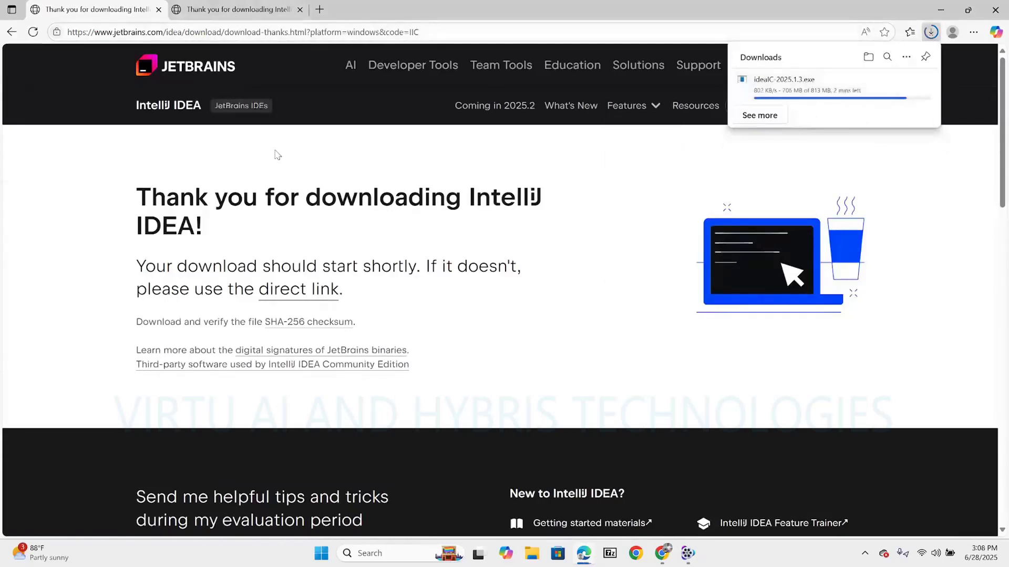
pyautogui.click(158, 10)
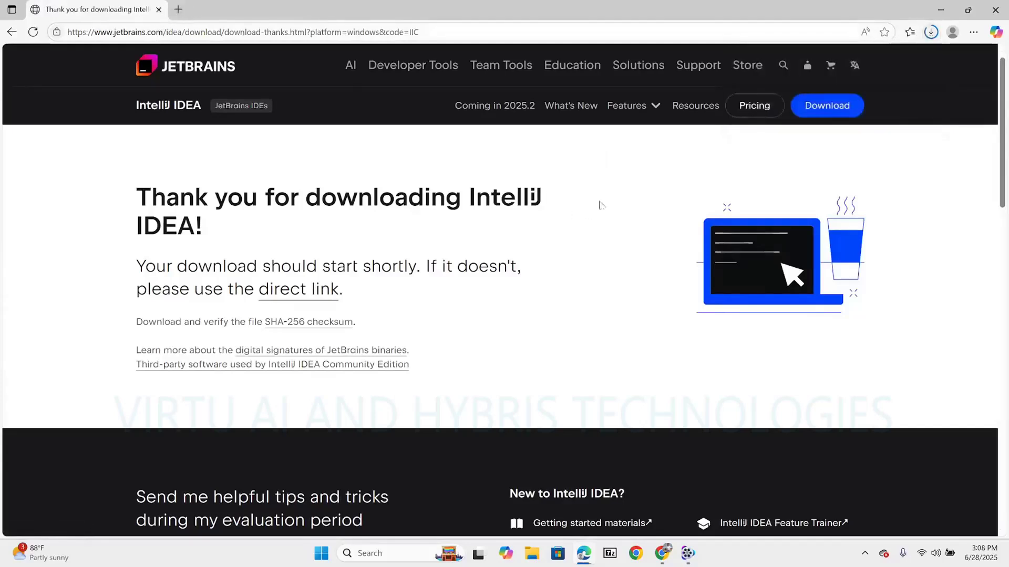
# Run the downloaded ideaIC-2025.1.3.exe installer once its download is complete
pyautogui.click(931, 32)
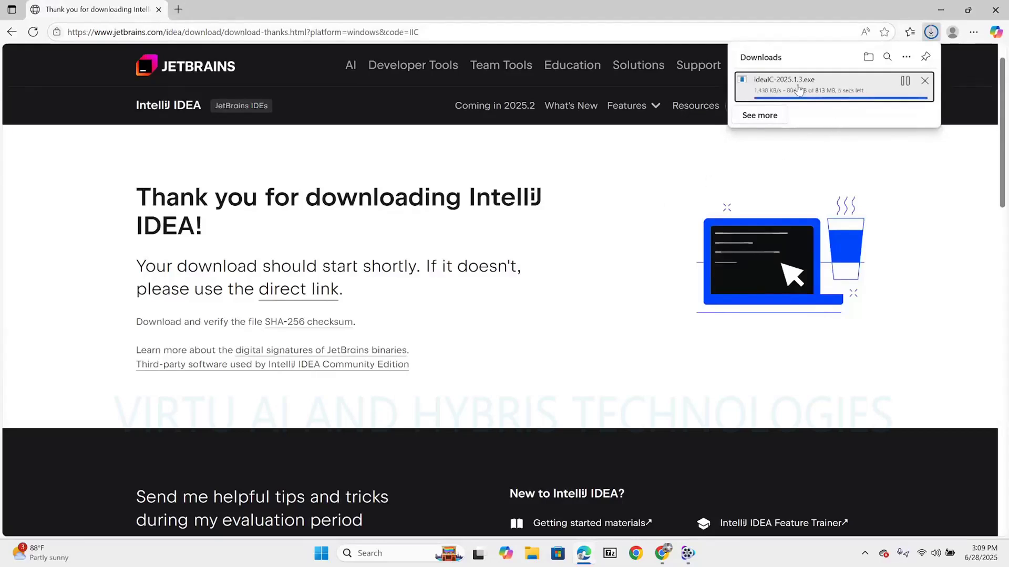
pyautogui.moveTo(783, 101)
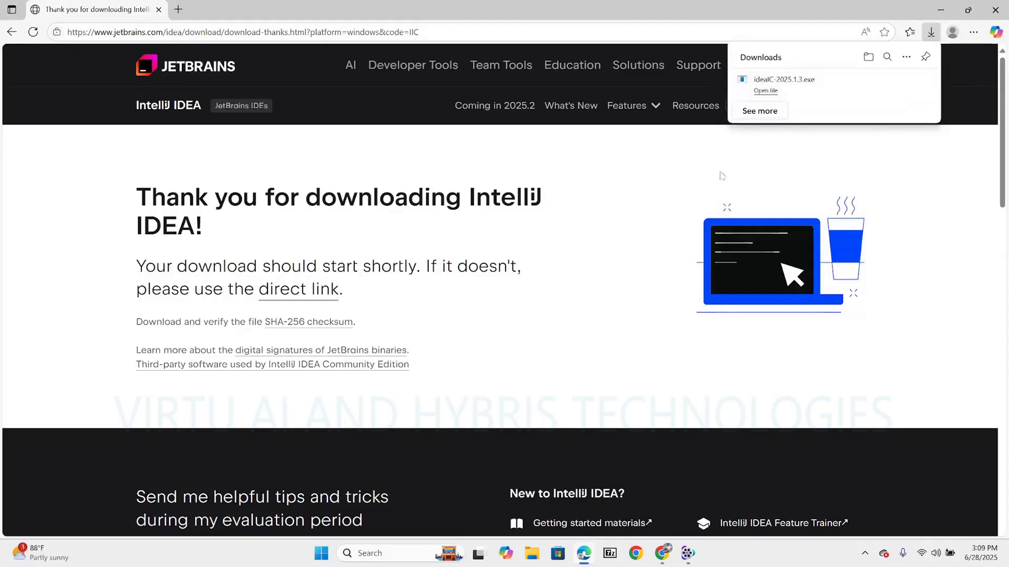
pyautogui.click(822, 100)
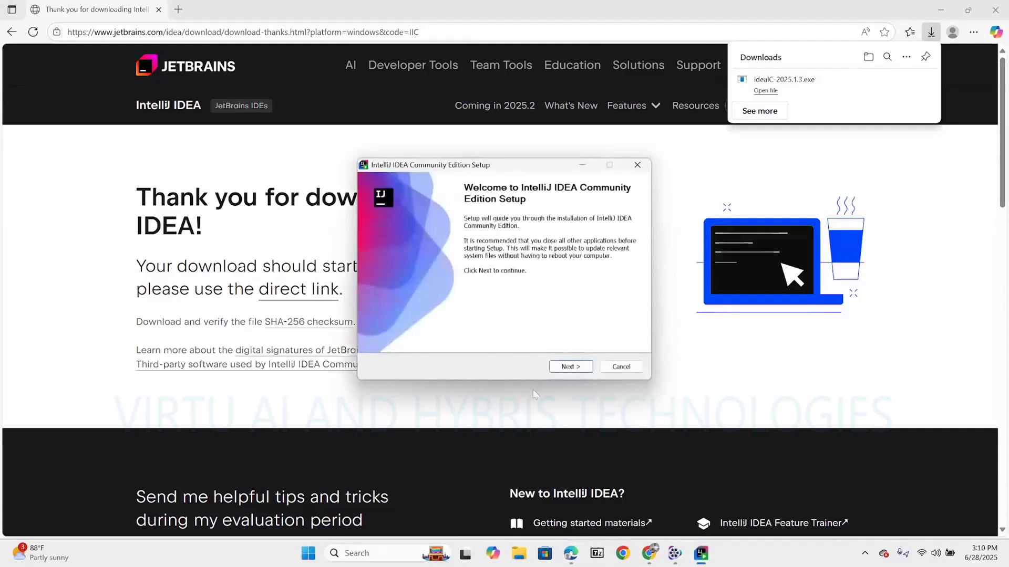
# Proceed past the setup welcome page and accept the default destination folder under C:\Program Files\JetBrains
pyautogui.click(568, 367)
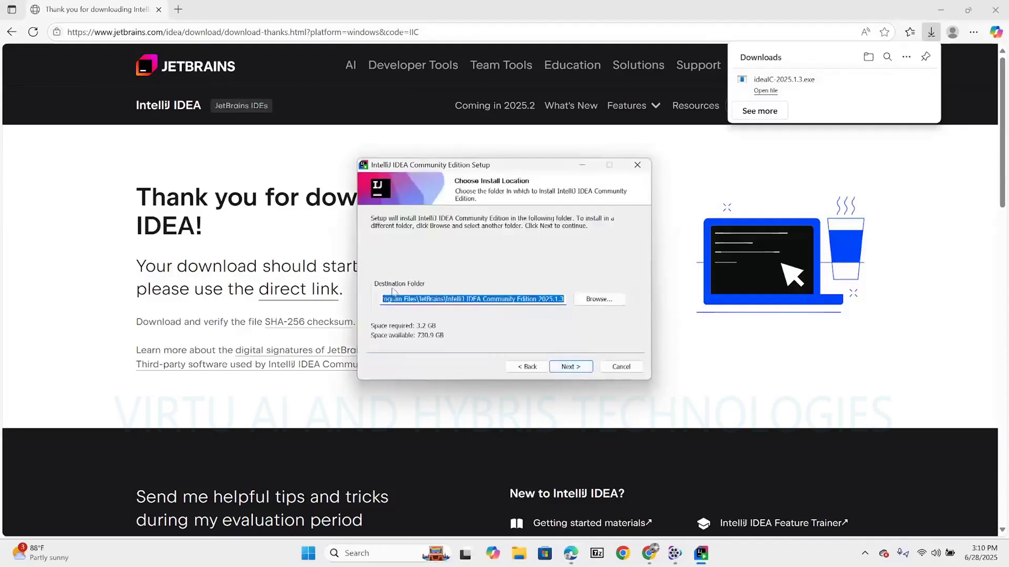
pyautogui.click(417, 300)
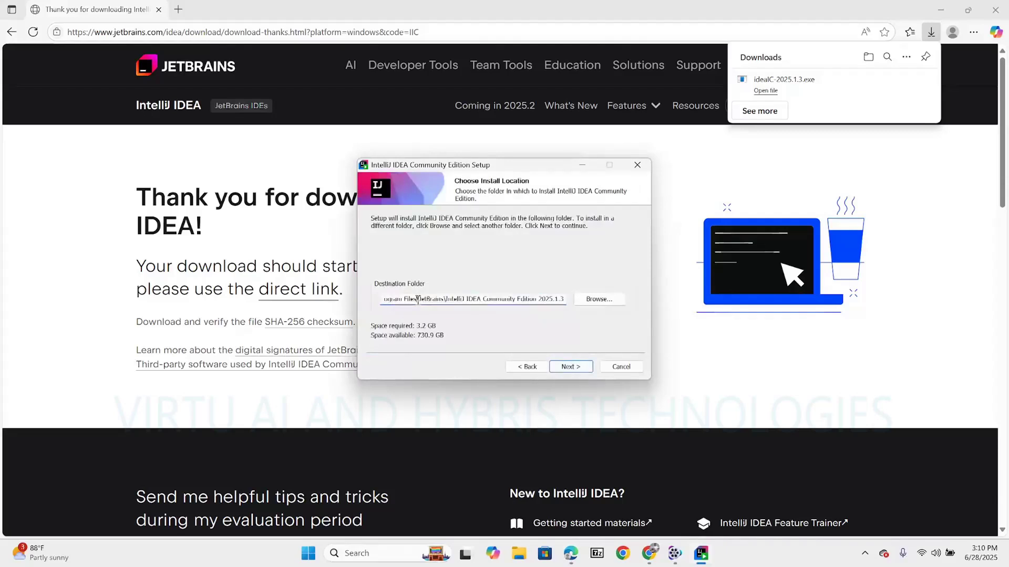
pyautogui.moveTo(415, 300); pyautogui.dragTo(392, 300)
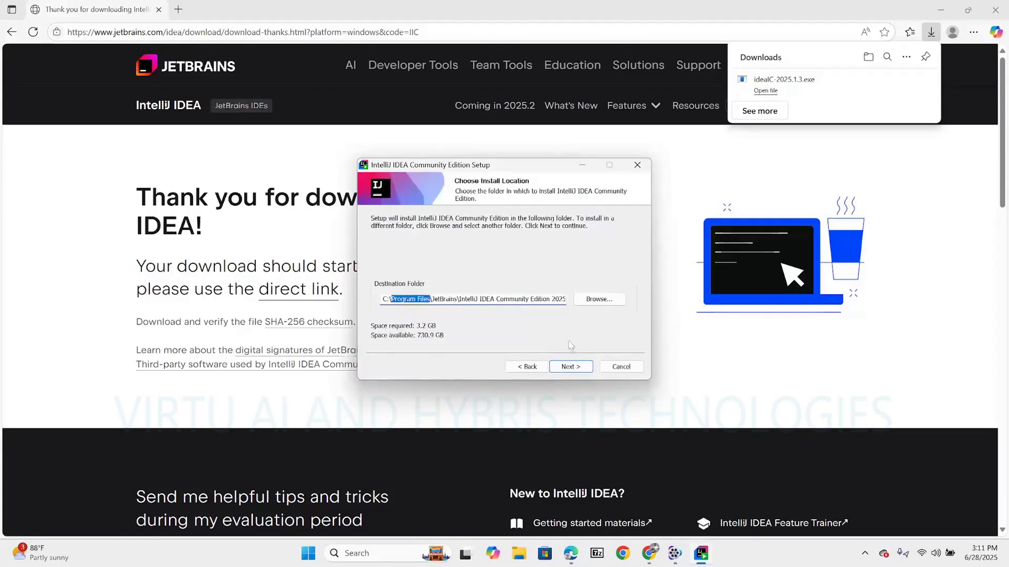
pyautogui.click(571, 367)
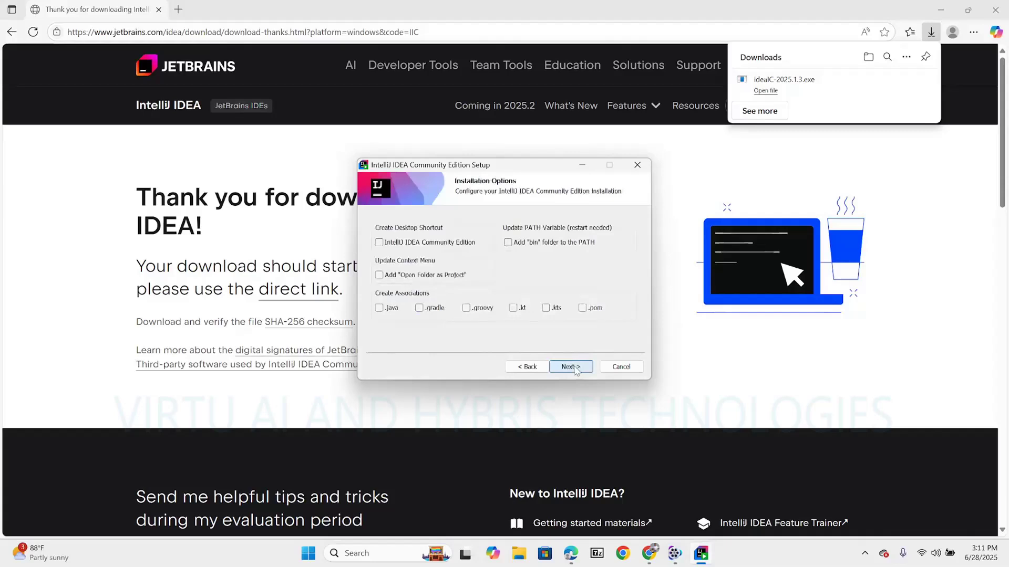
# Enable the desktop shortcut, "Open Folder as Project", the .java, .gradle, .groovy, .kt, .kts and .pom associations, and adding the bin folder to the PATH
pyautogui.click(379, 244)
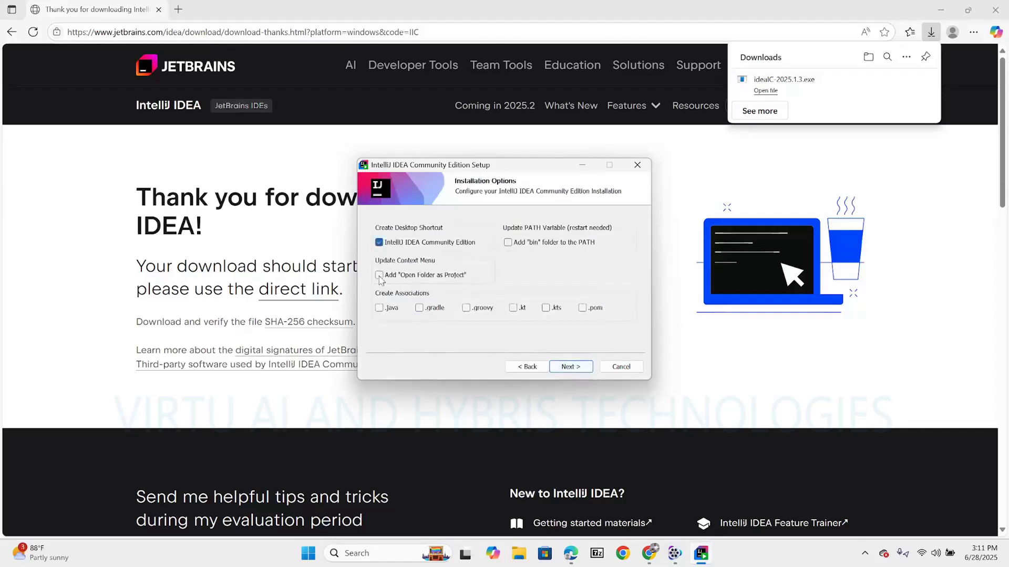
pyautogui.click(380, 278)
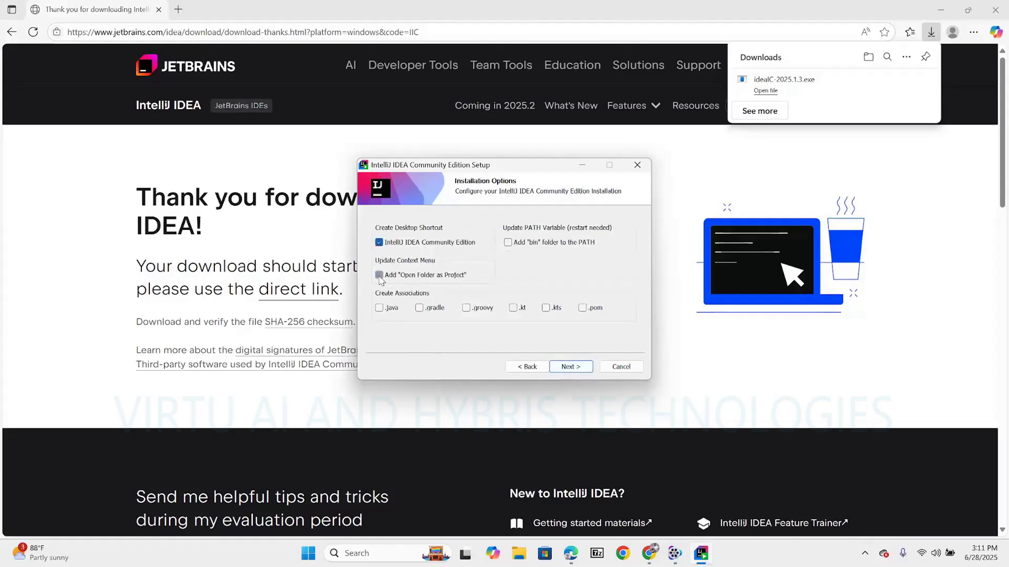
pyautogui.click(379, 309)
pyautogui.click(419, 308)
pyautogui.click(466, 308)
pyautogui.click(513, 308)
pyautogui.click(546, 309)
pyautogui.click(581, 309)
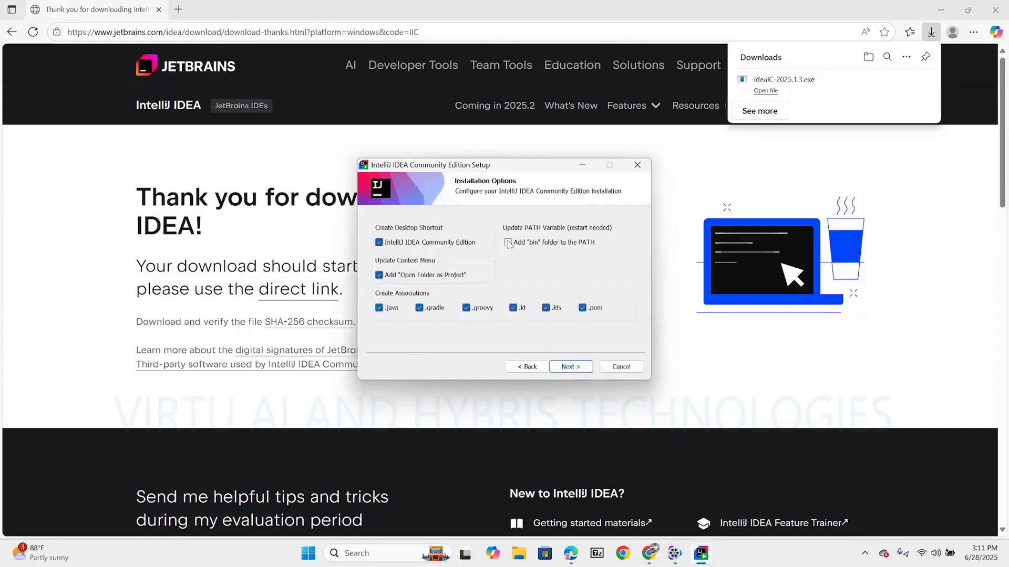
pyautogui.click(508, 244)
pyautogui.click(570, 366)
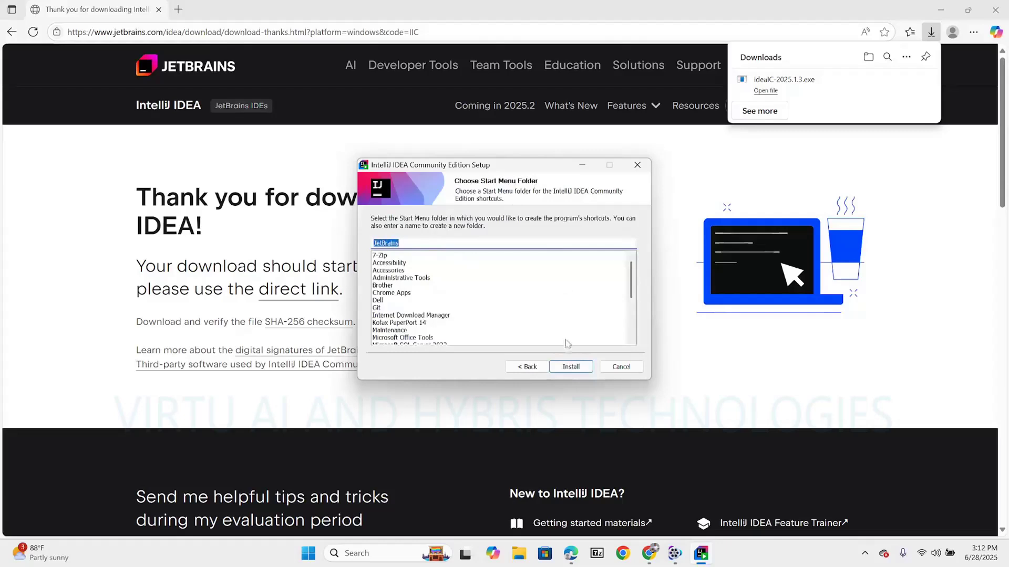
# Install with the JetBrains Start Menu folder and finish the setup with an immediate reboot
pyautogui.click(572, 368)
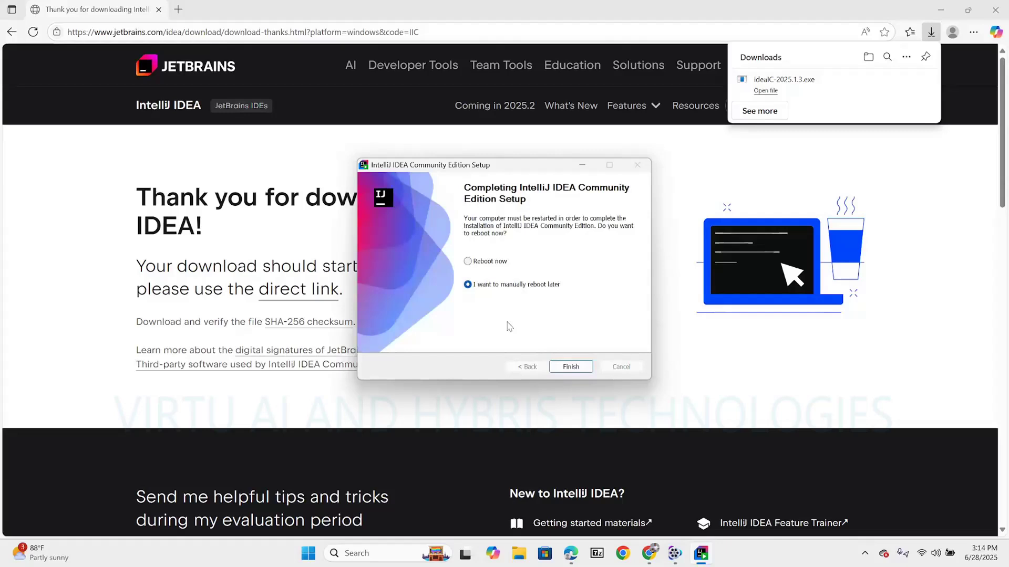
pyautogui.click(468, 262)
pyautogui.click(571, 367)
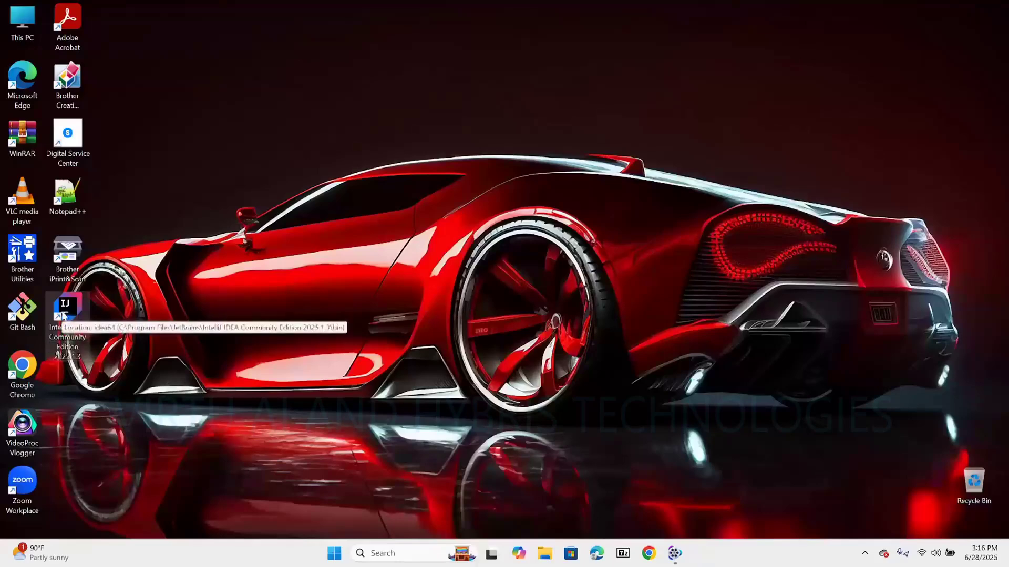
# Launch IntelliJ IDEA Community Edition, accept the user agreement and agree to send anonymous statistics
pyautogui.doubleClick(62, 315)
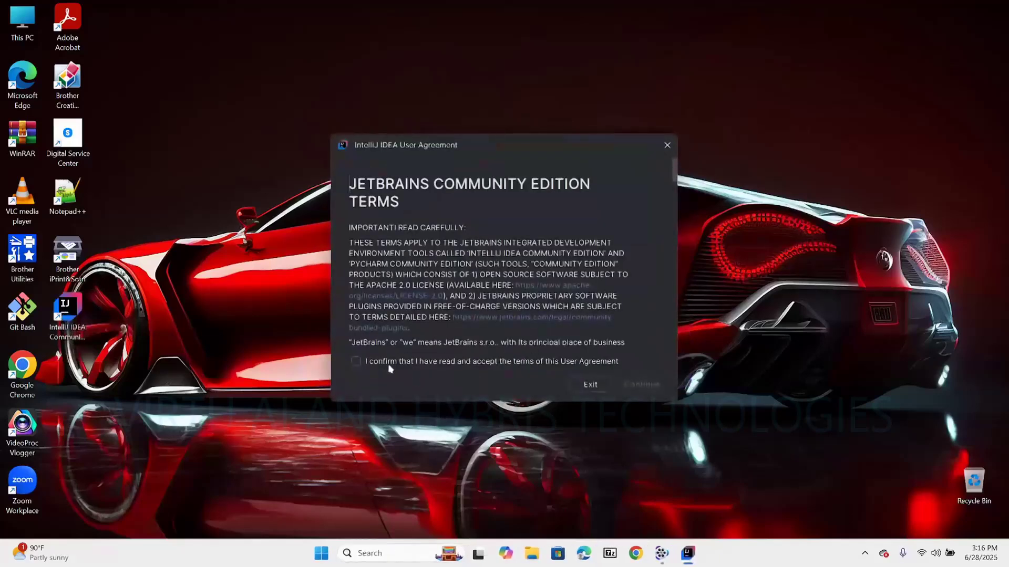
pyautogui.click(361, 361)
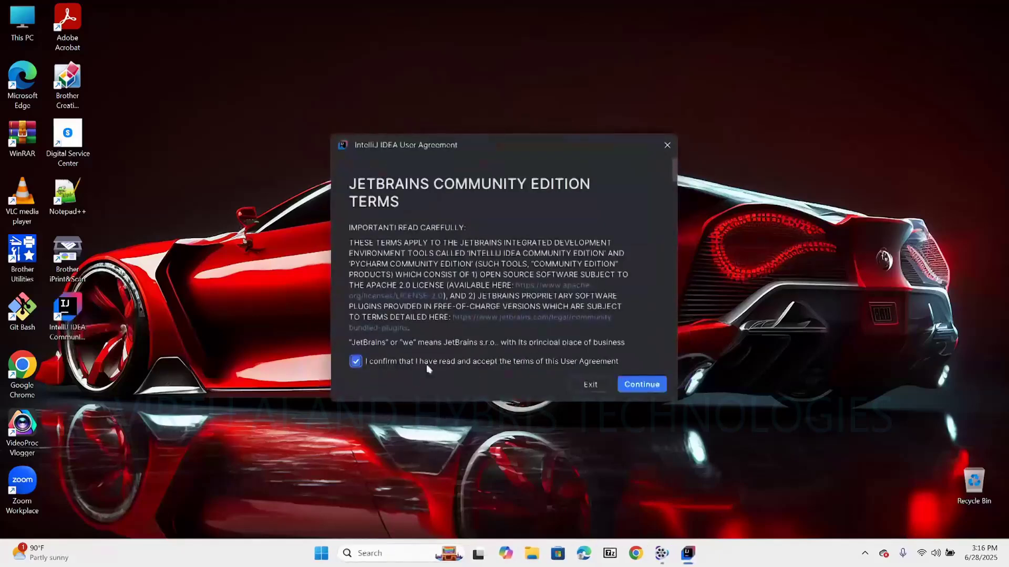
pyautogui.click(640, 384)
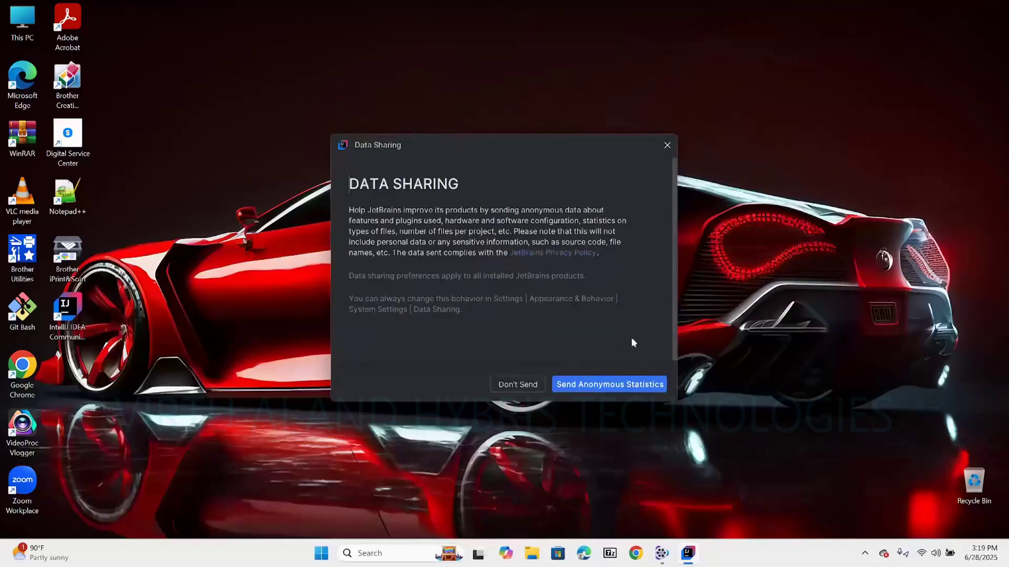
pyautogui.click(606, 384)
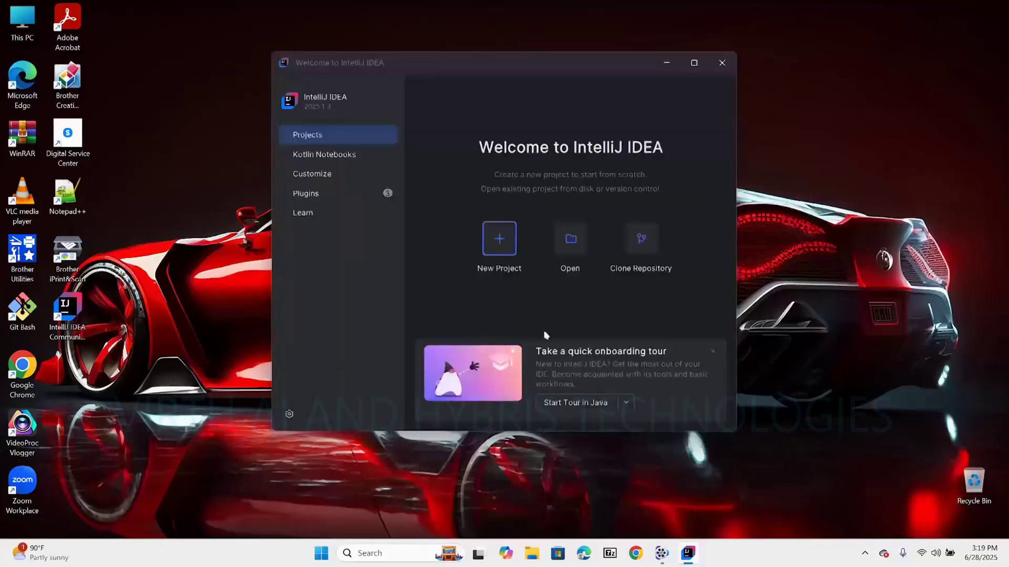
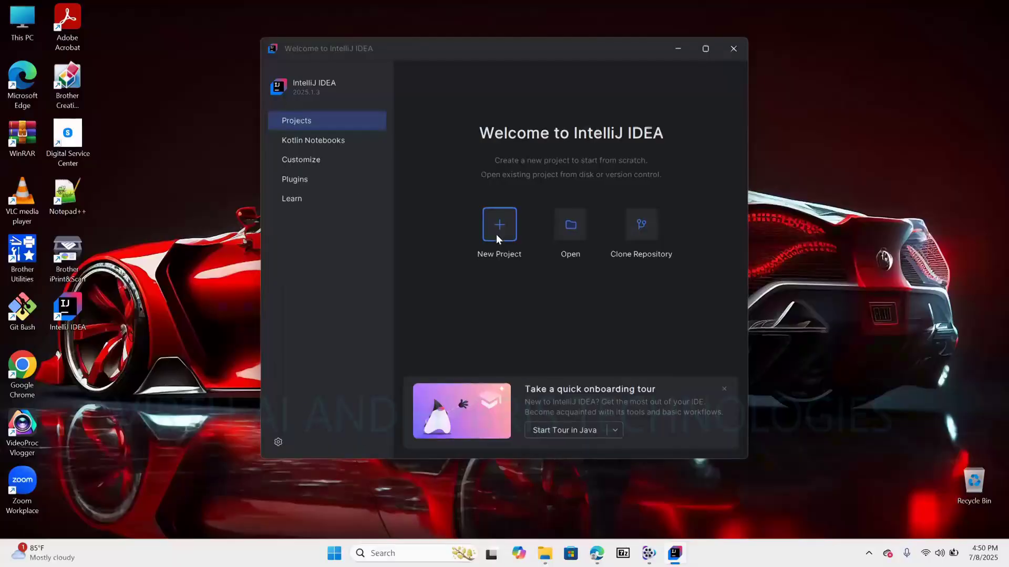
# Start a new project and review the Java, Kotlin, Groovy, Maven Archetype, JavaFX and Spring project types
pyautogui.click(496, 235)
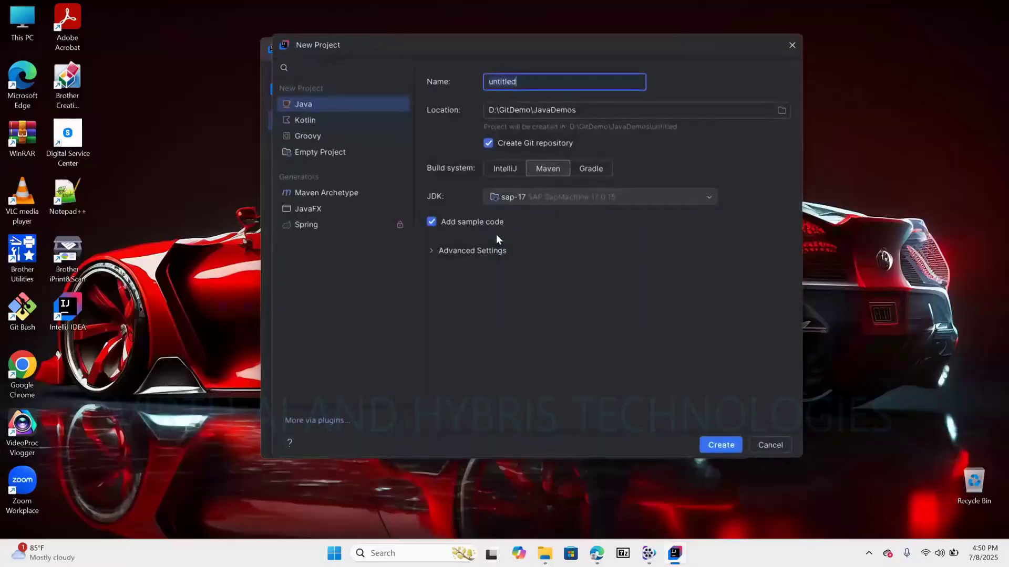
pyautogui.click(337, 101)
pyautogui.click(329, 121)
pyautogui.click(330, 138)
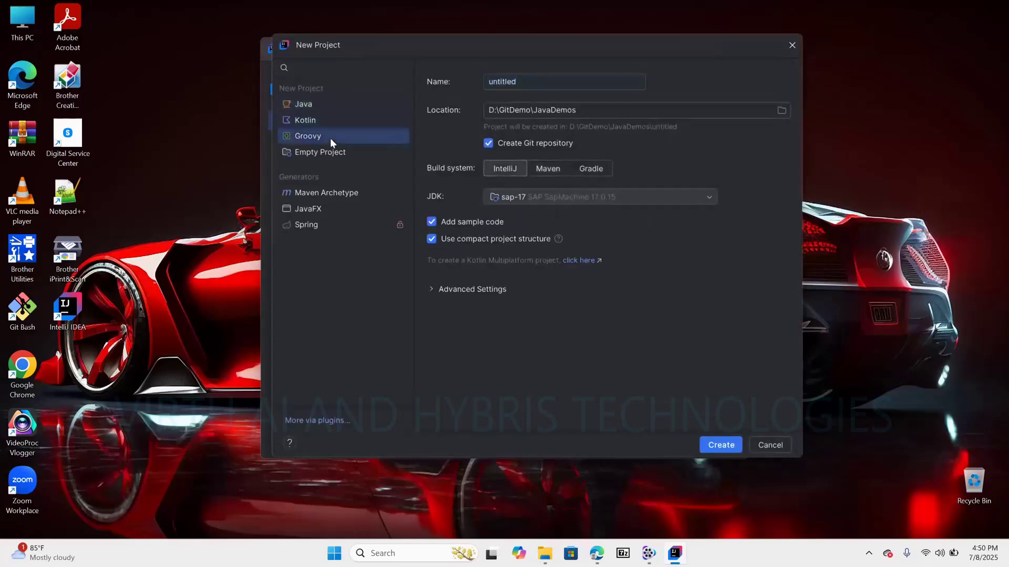
pyautogui.click(327, 192)
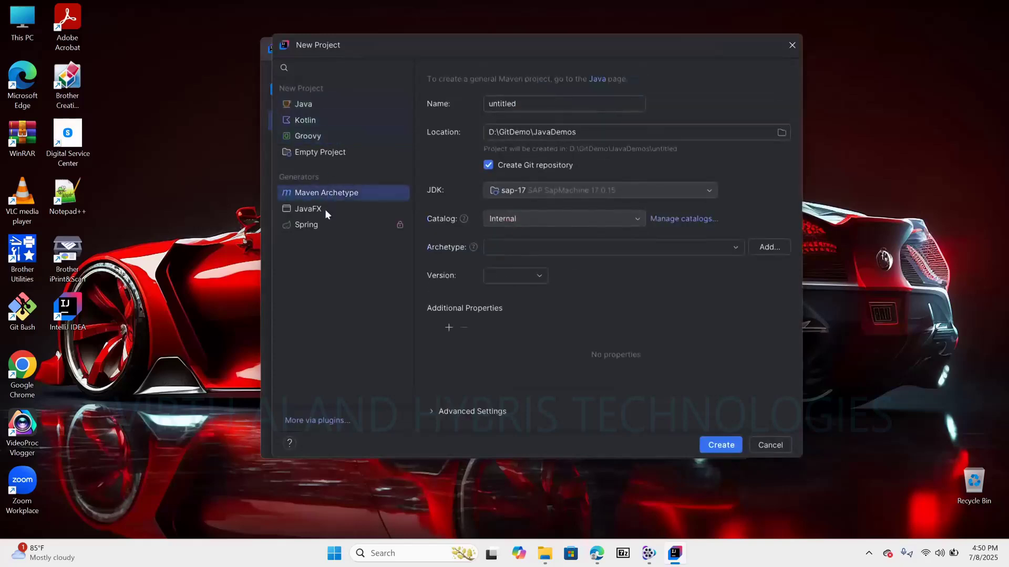
pyautogui.click(324, 209)
pyautogui.click(326, 226)
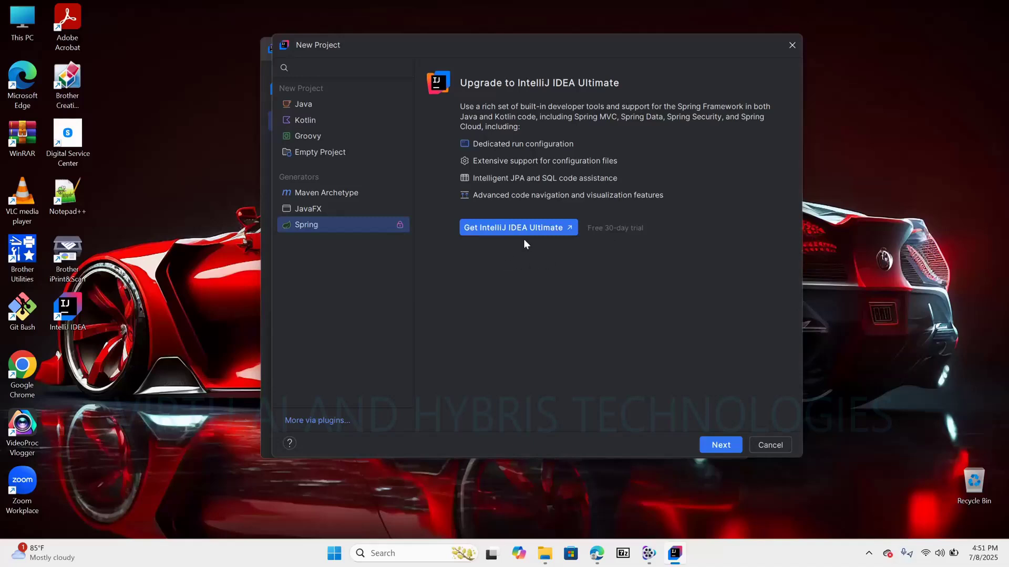
# Choose a Java project and name it MiniKart
pyautogui.click(304, 103)
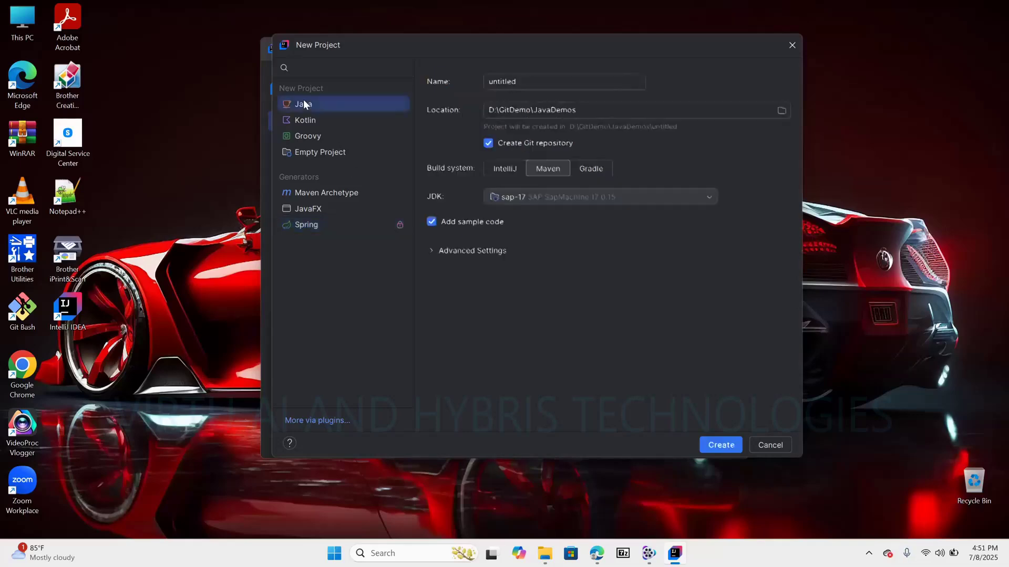
pyautogui.click(554, 84)
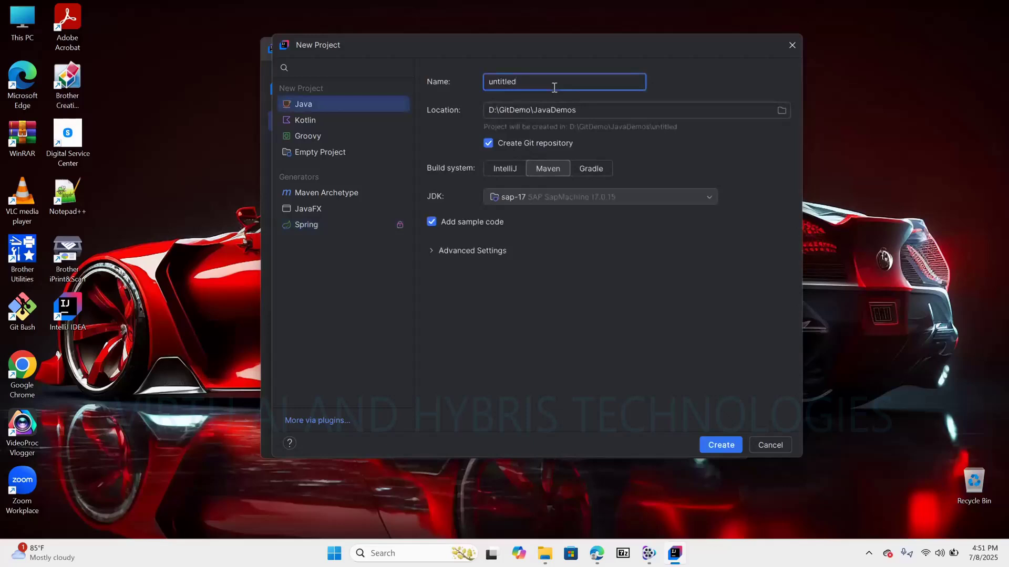
pyautogui.hotkey('ctrl', 'a')
pyautogui.write('MiniKart')
# Set the project location to D:\GitDemo\JavaDemos and keep the creation of a Git repository enabled
pyautogui.click(781, 111)
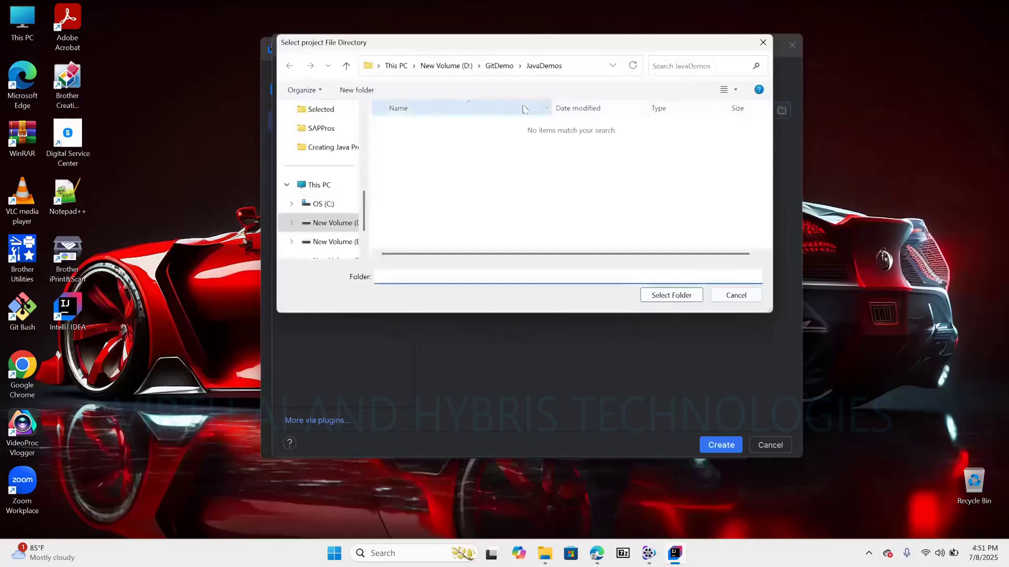
pyautogui.click(498, 66)
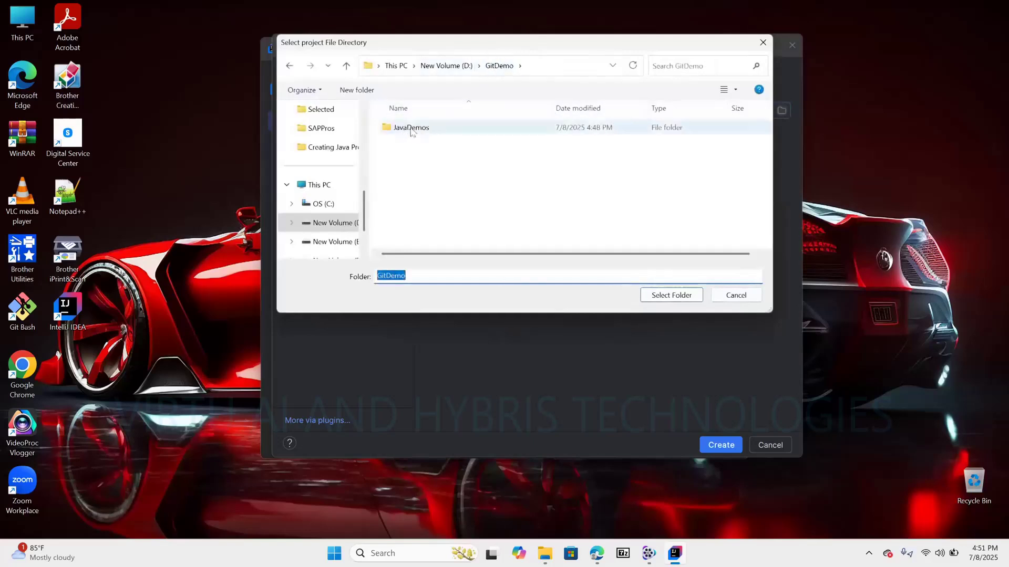
pyautogui.click(406, 130)
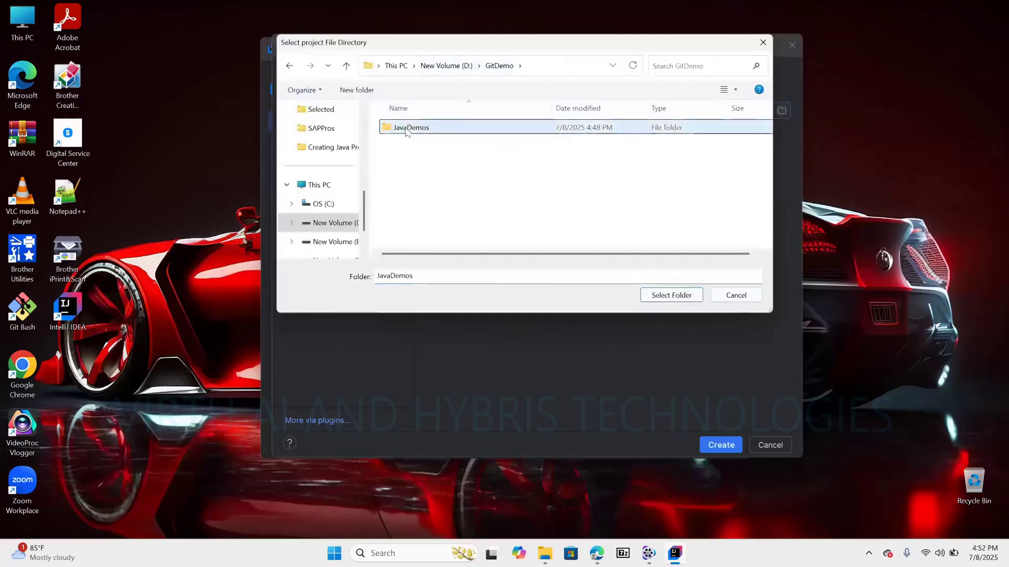
pyautogui.click(671, 295)
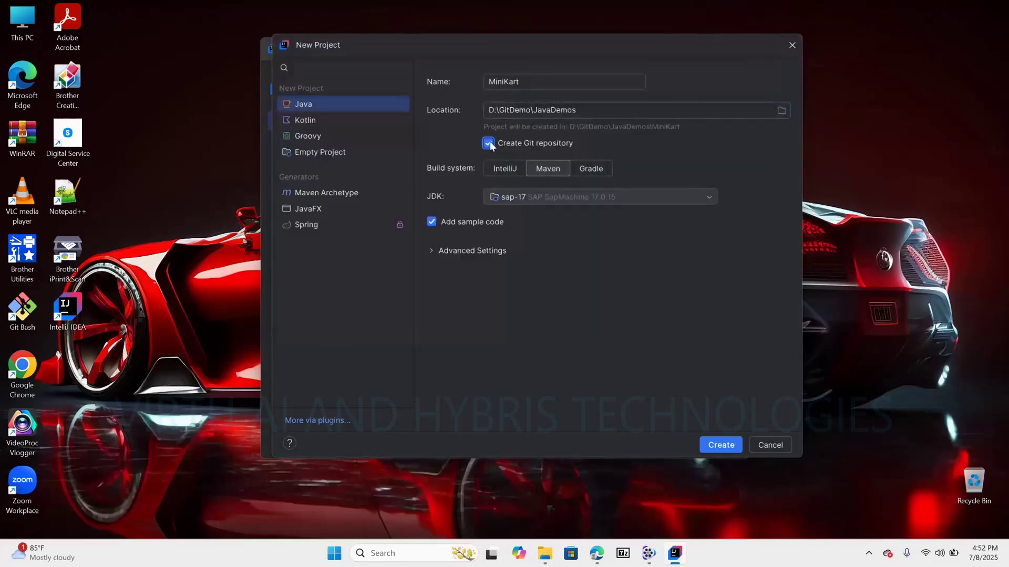
pyautogui.click(488, 144)
pyautogui.click(488, 143)
pyautogui.click(584, 111)
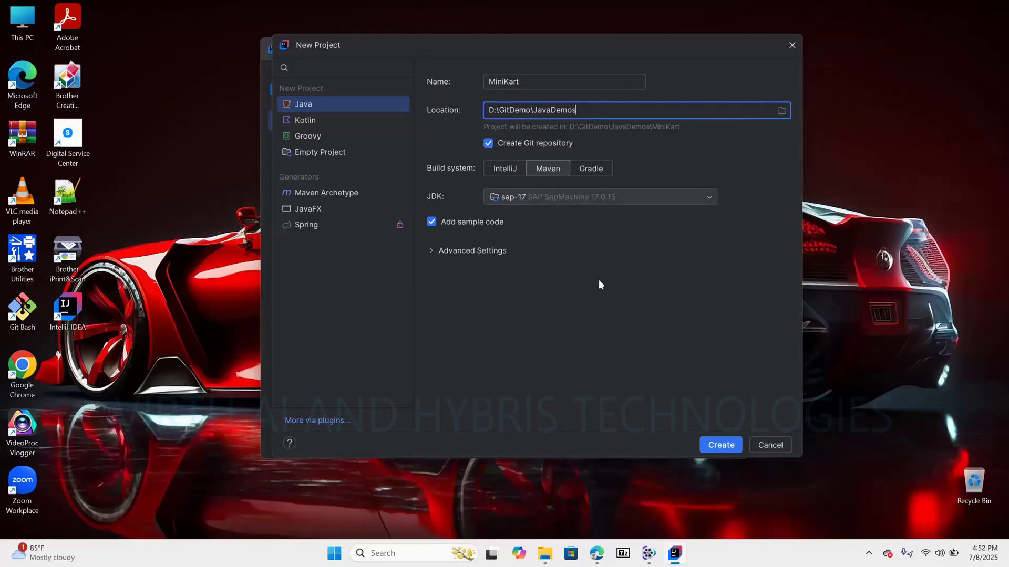
# Check the installed Java version with java -version in a Command Prompt, and close the prompt again
pyautogui.press('super+r')
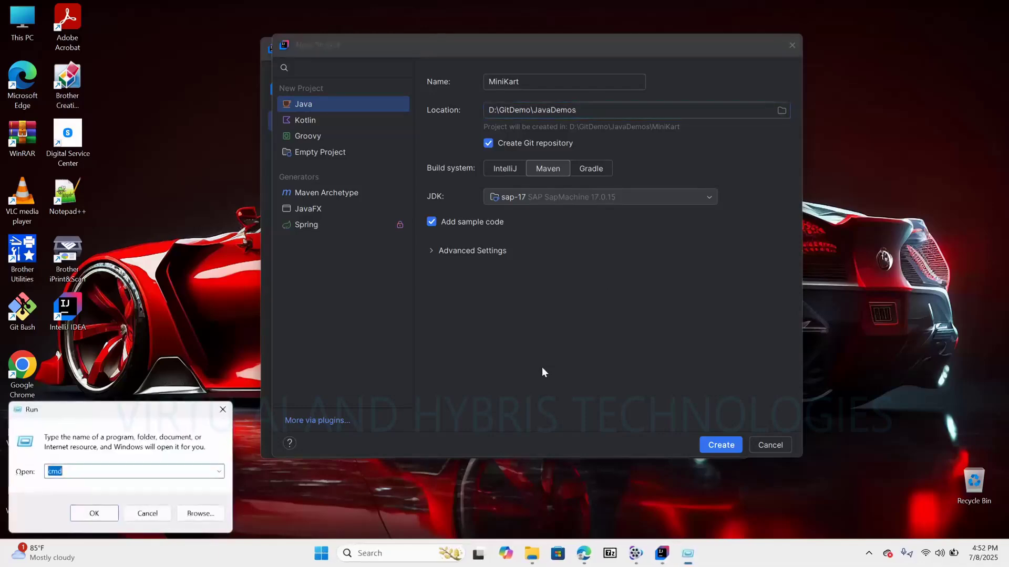
pyautogui.press('Return')
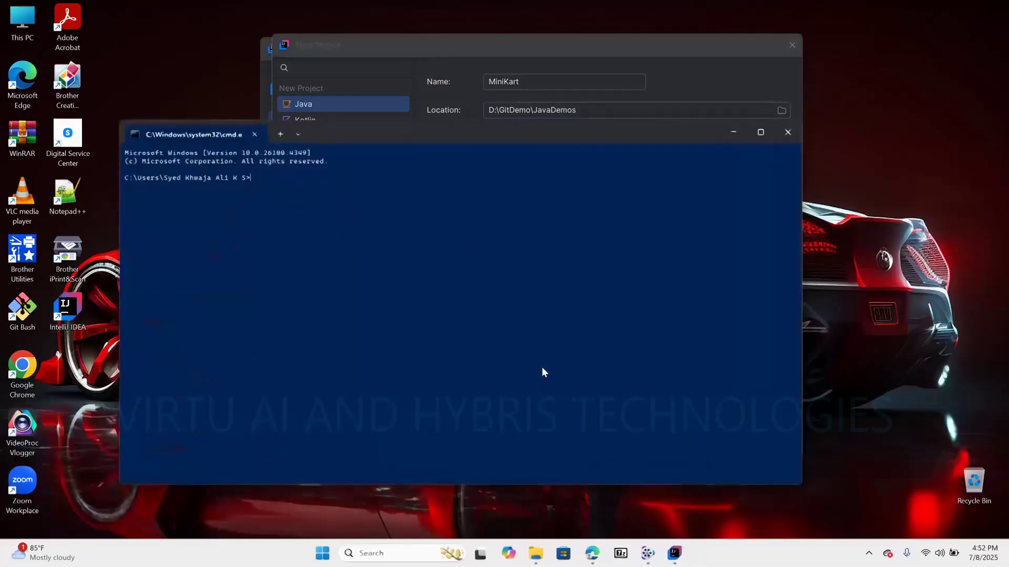
pyautogui.moveTo(357, 134); pyautogui.dragTo(647, 247)
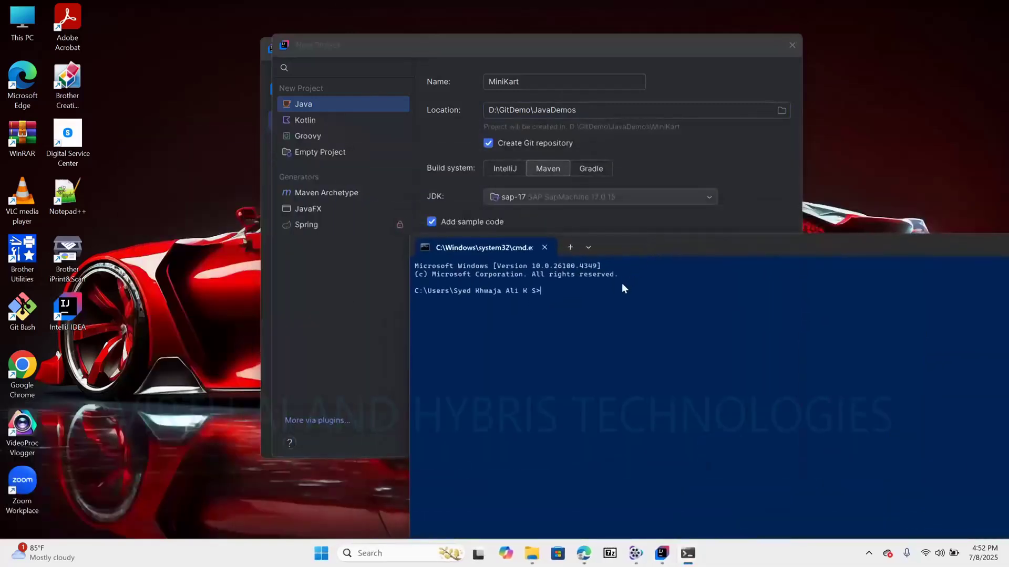
pyautogui.write('java -version')
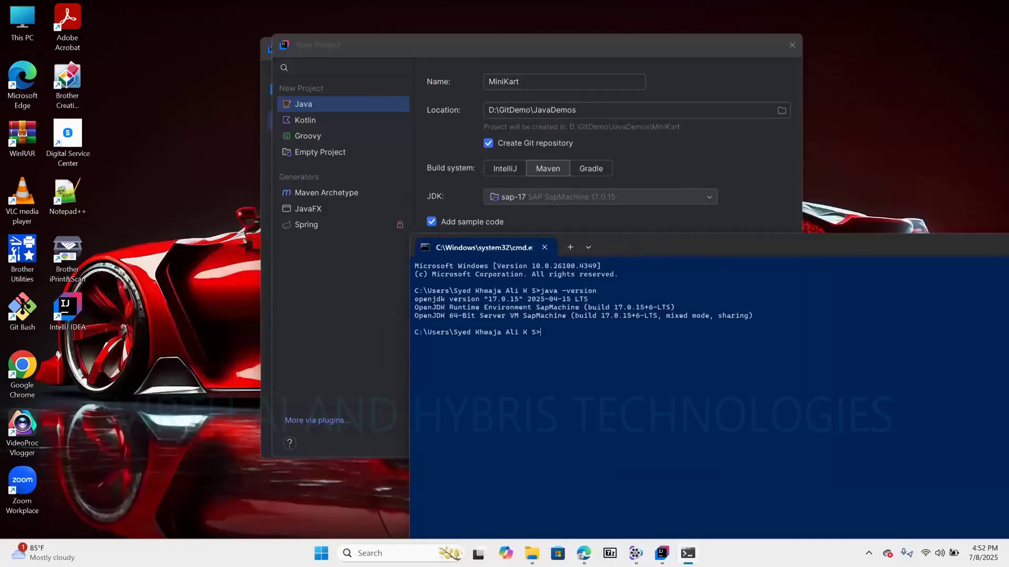
pyautogui.moveTo(617, 247); pyautogui.dragTo(641, 224)
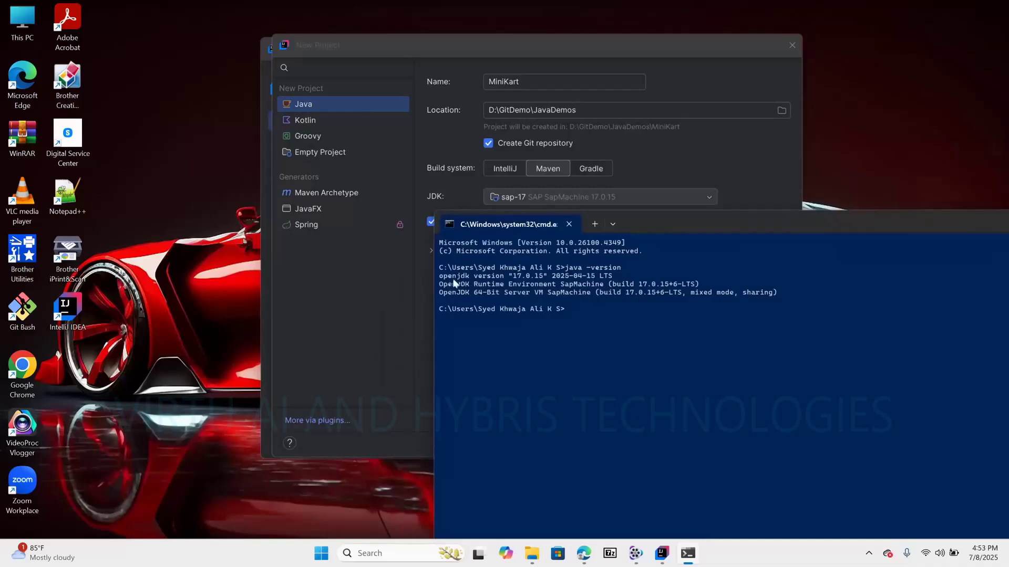
pyautogui.moveTo(674, 227); pyautogui.dragTo(353, 148)
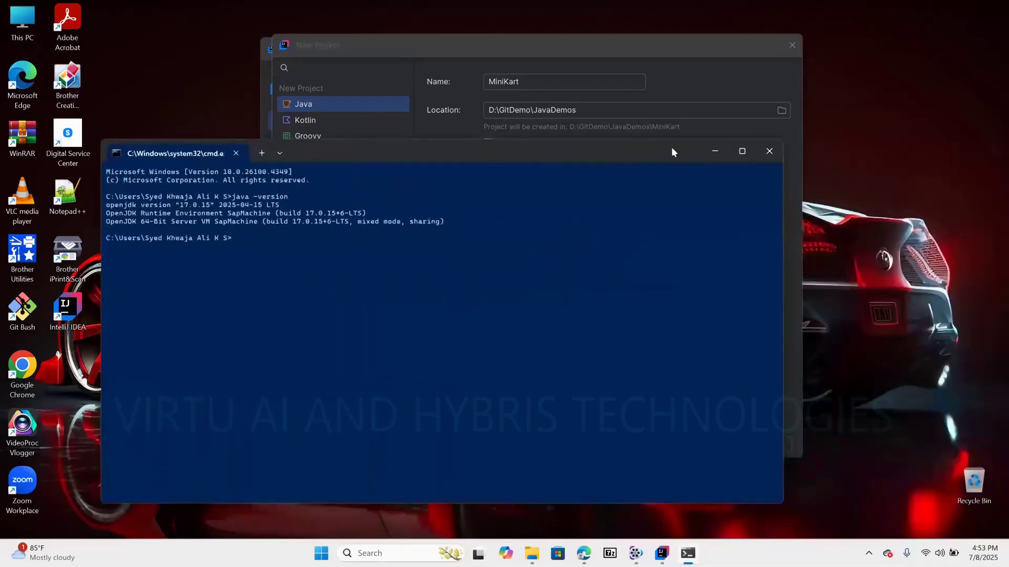
pyautogui.click(767, 149)
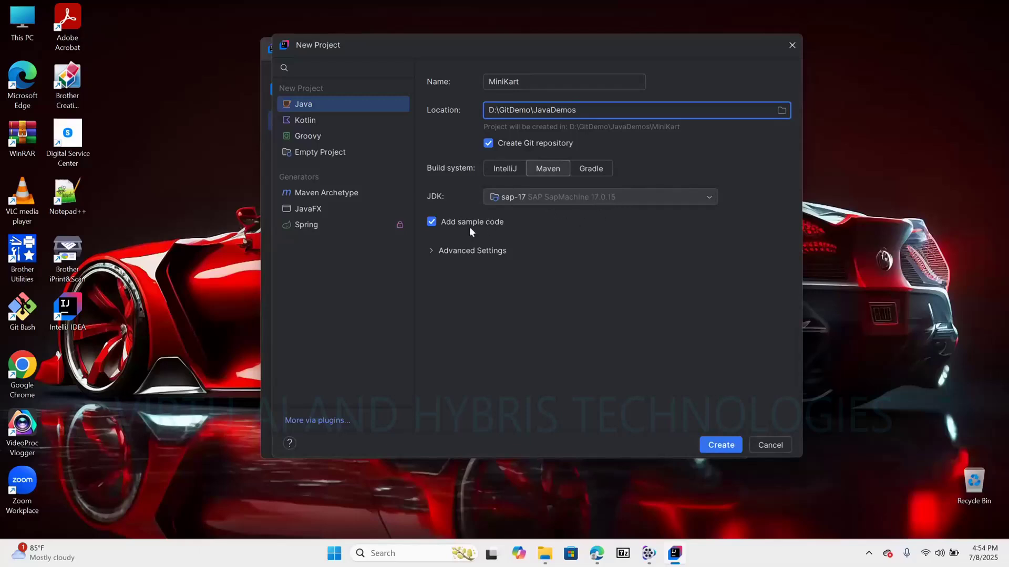
# Create the project with the GroupId org.easy.mart and the ArtifactId MiniKart under the advanced settings
pyautogui.click(438, 253)
pyautogui.click(437, 258)
pyautogui.click(437, 257)
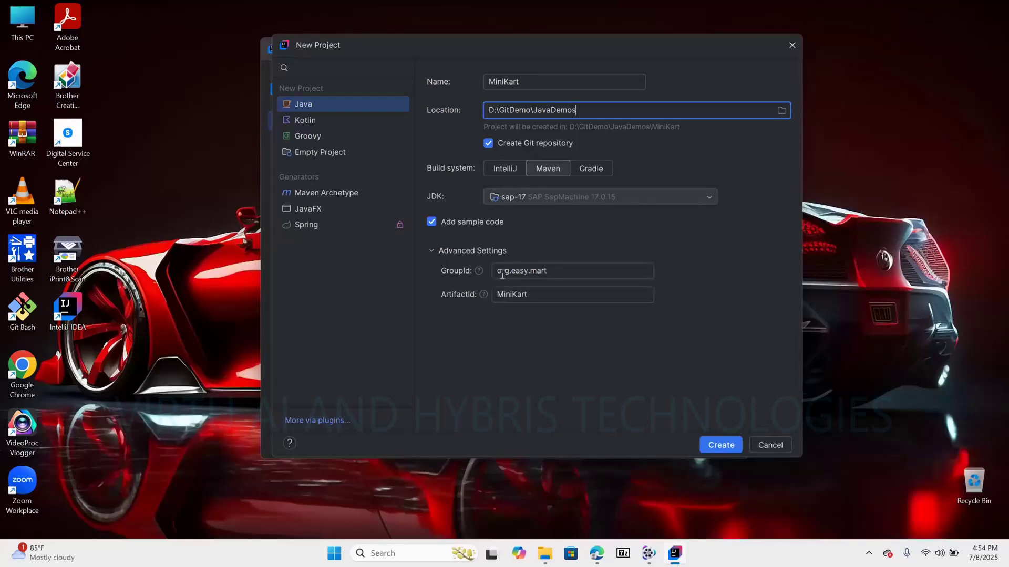
pyautogui.moveTo(498, 273); pyautogui.dragTo(561, 277)
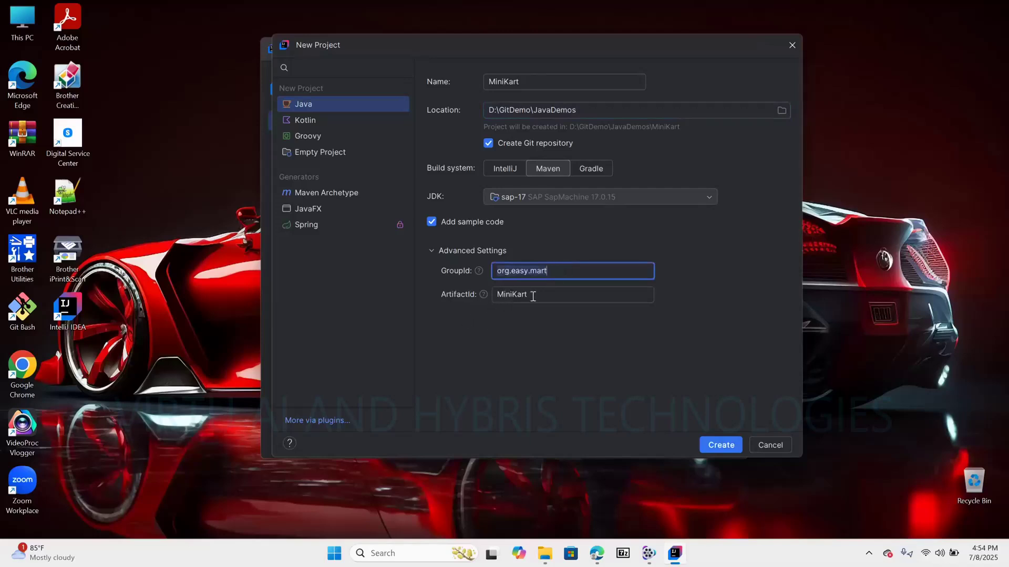
pyautogui.click(520, 85)
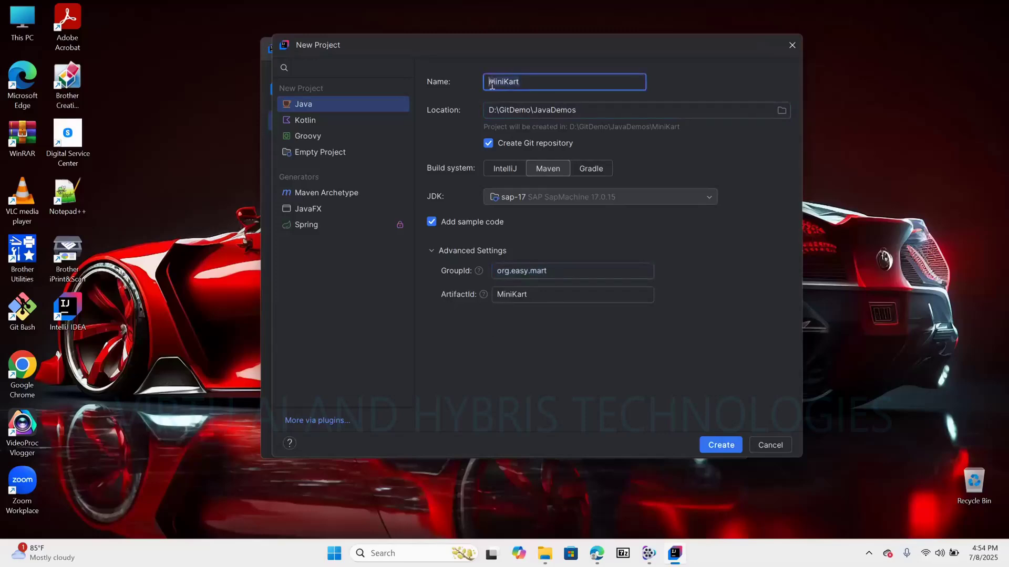
pyautogui.click(533, 293)
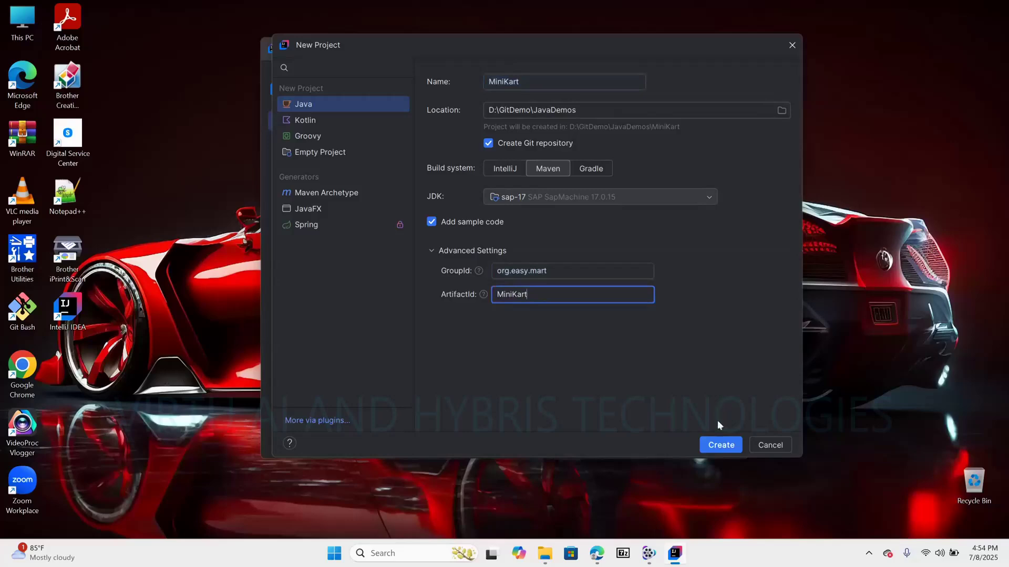
pyautogui.click(718, 445)
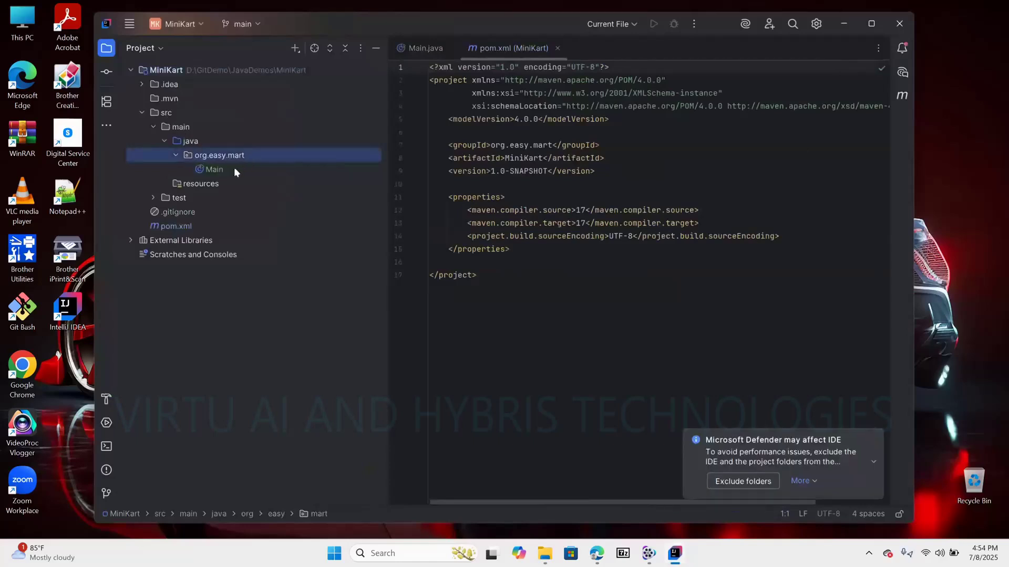
# Open the project's Main class, pom.xml and .gitignore files one after another to examine their generated contents
pyautogui.doubleClick(216, 169)
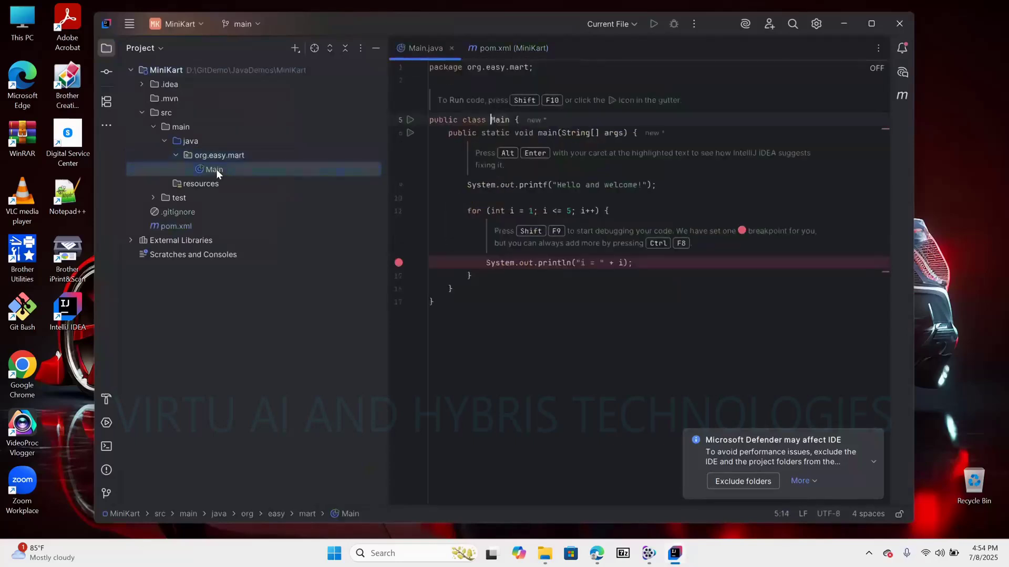
pyautogui.doubleClick(175, 226)
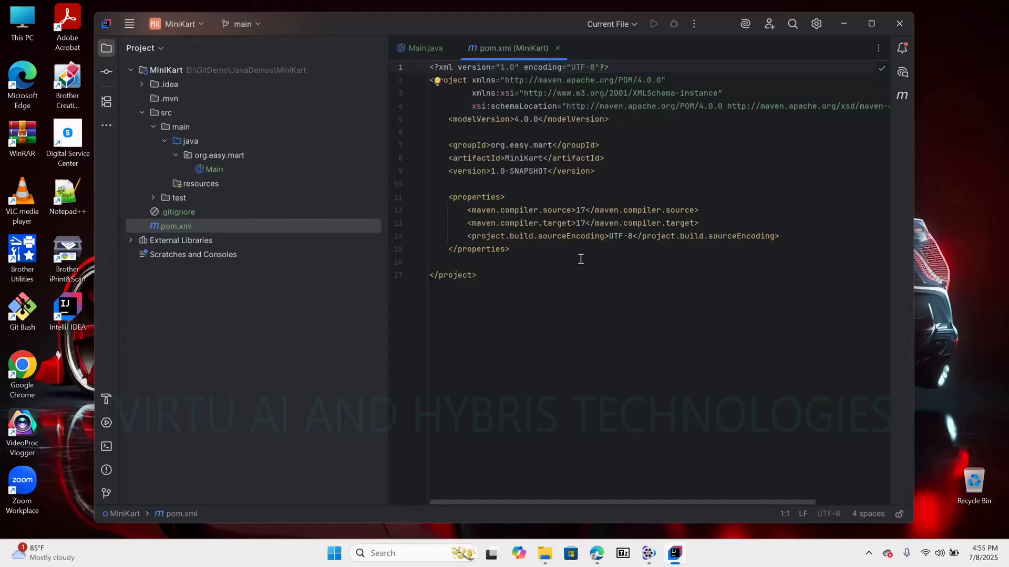
pyautogui.doubleClick(176, 213)
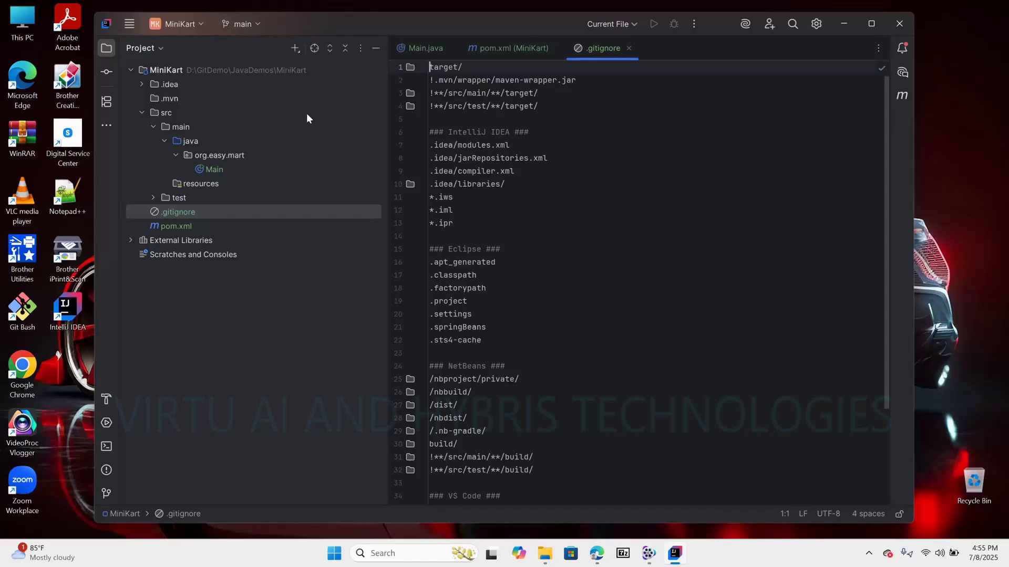
# Switch to File Explorer, inspect the project files in D:\GitDemo\JavaDemos\MiniKart, and close the window
pyautogui.click(38, 31)
pyautogui.doubleClick(36, 16)
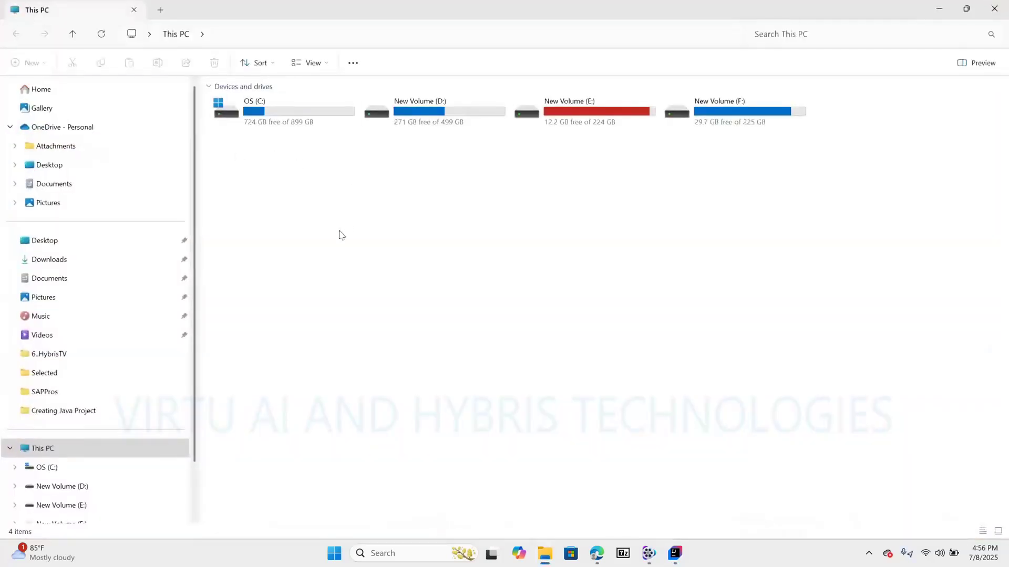
pyautogui.doubleClick(439, 111)
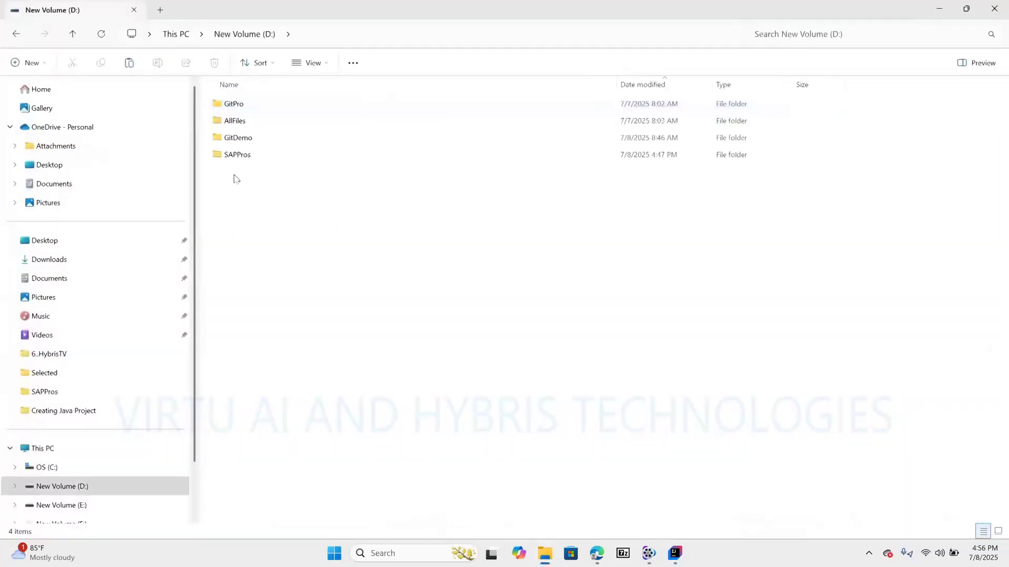
pyautogui.doubleClick(232, 139)
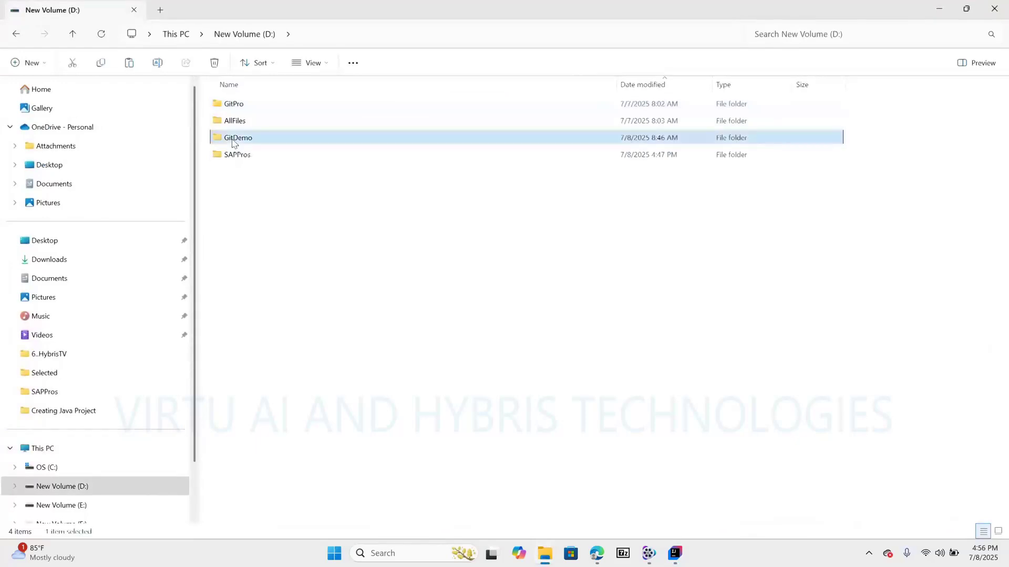
pyautogui.click(235, 108)
pyautogui.doubleClick(235, 108)
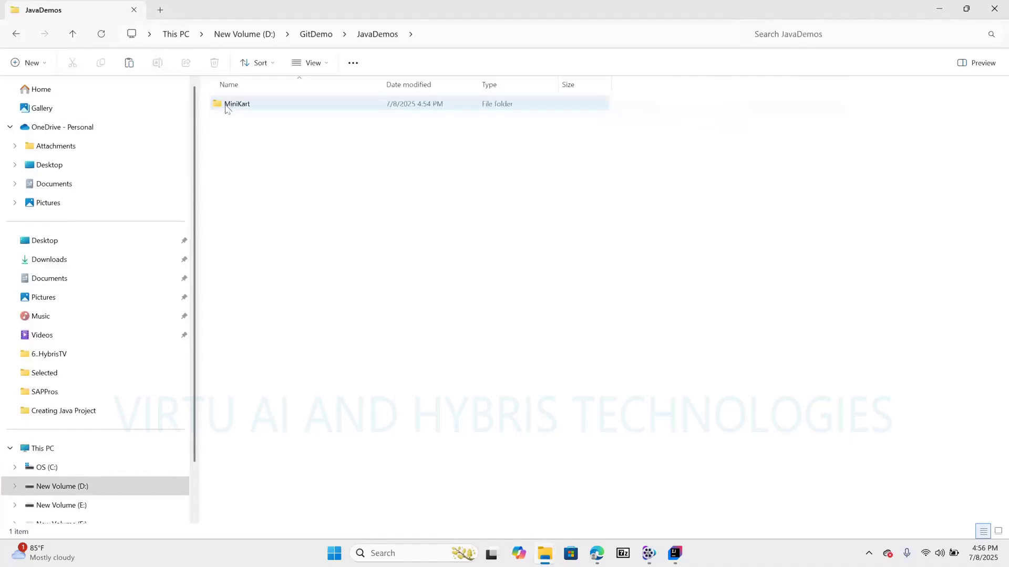
pyautogui.doubleClick(247, 105)
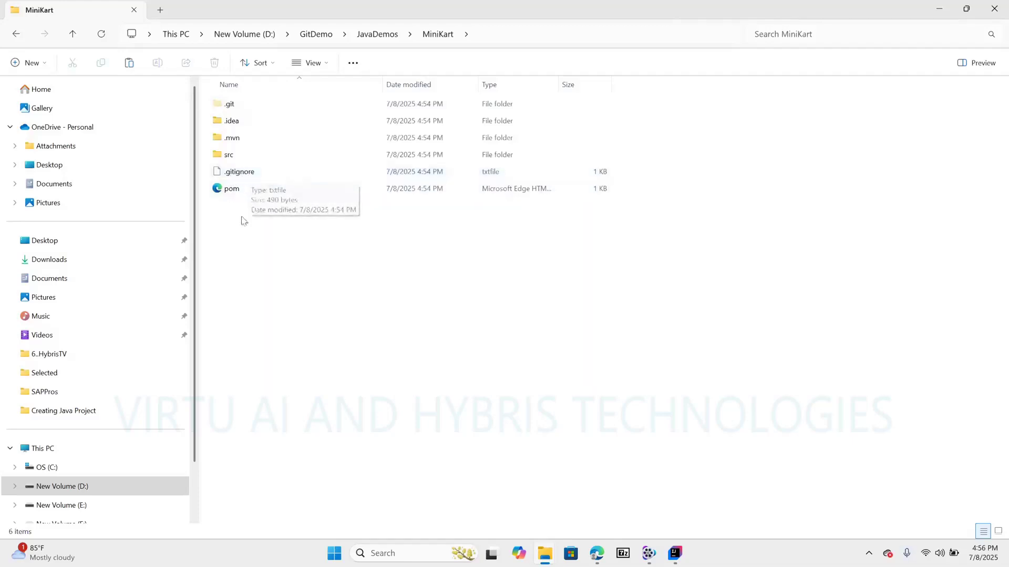
pyautogui.click(994, 8)
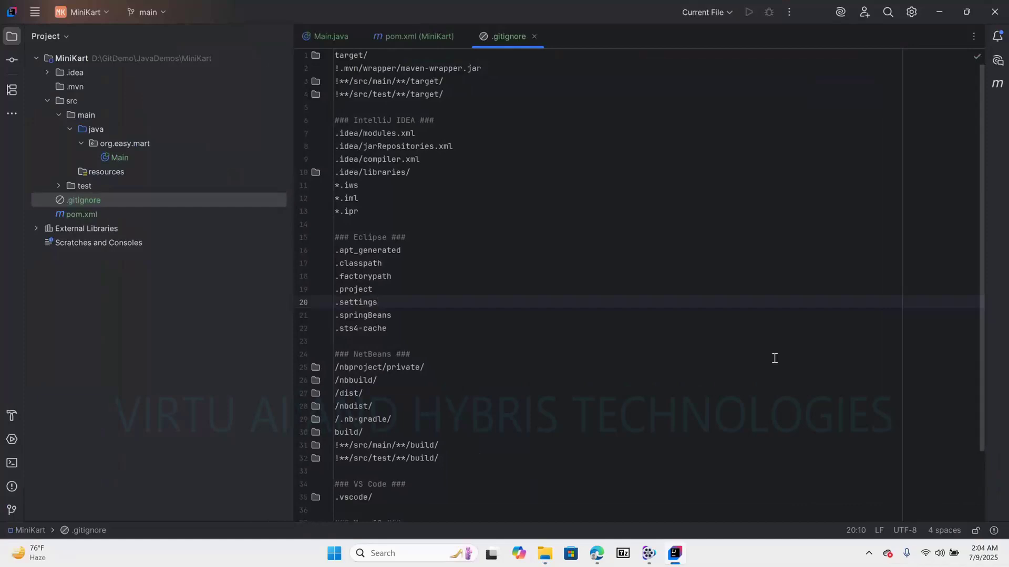
# Select the Windows keymap for the IDE
pyautogui.click(912, 18)
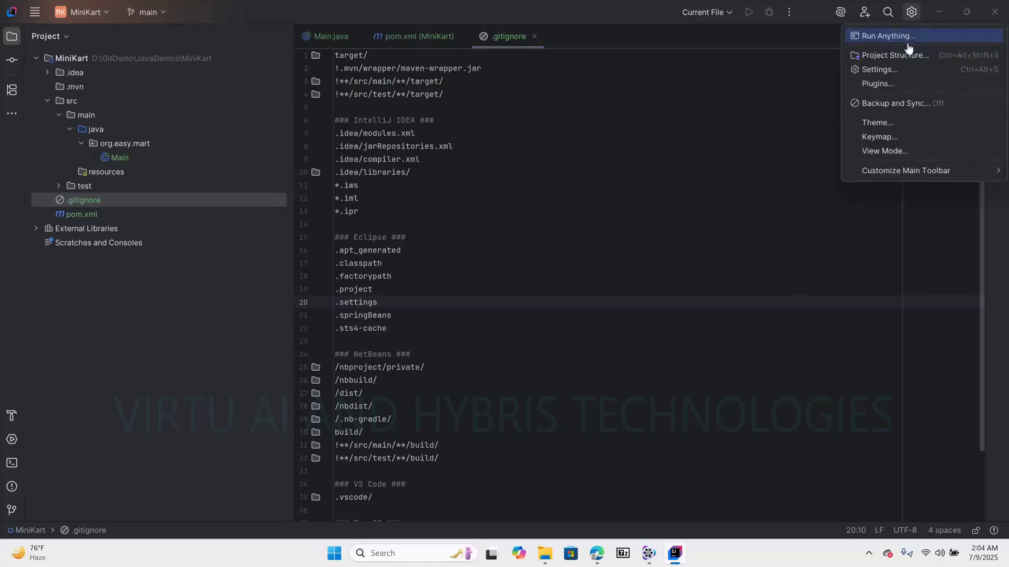
pyautogui.click(910, 137)
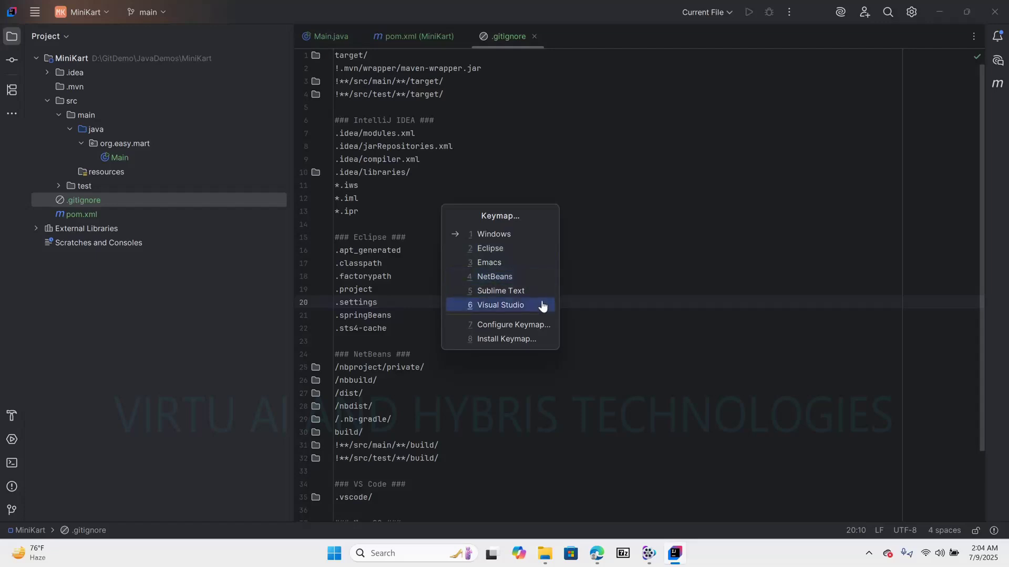
pyautogui.click(540, 235)
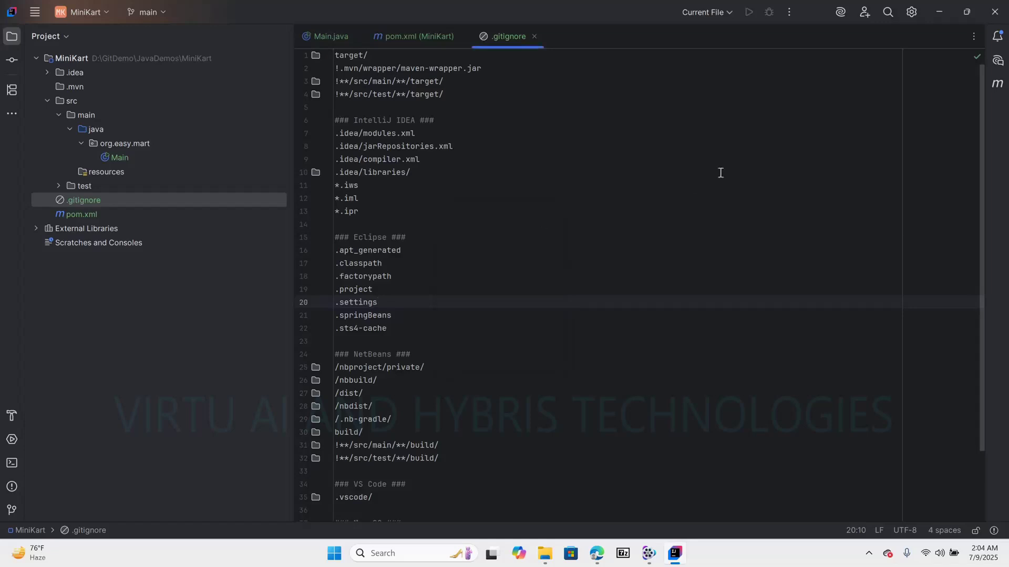
pyautogui.click(911, 16)
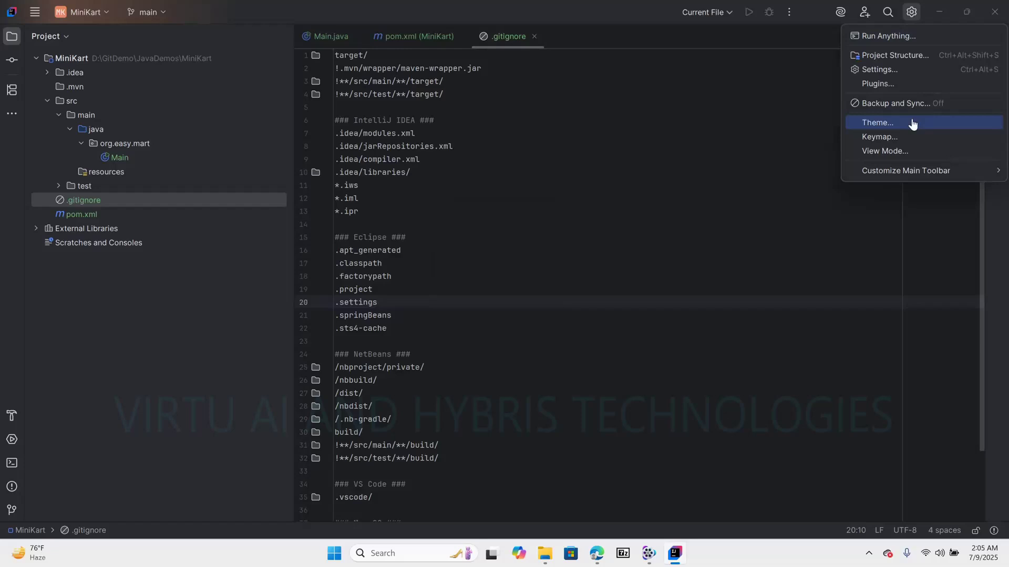
pyautogui.click(581, 225)
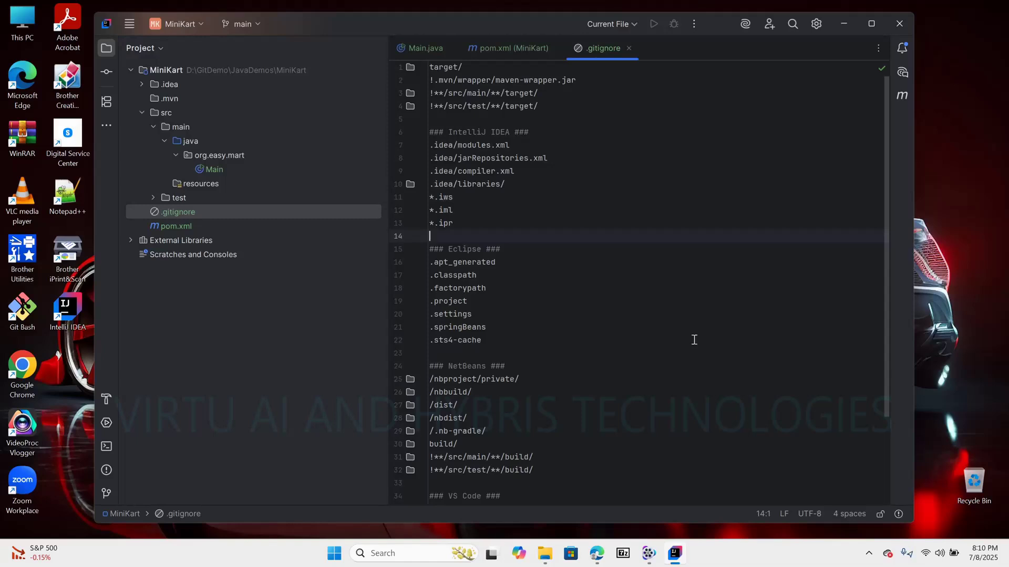
# Run a check for IDE updates
pyautogui.click(130, 31)
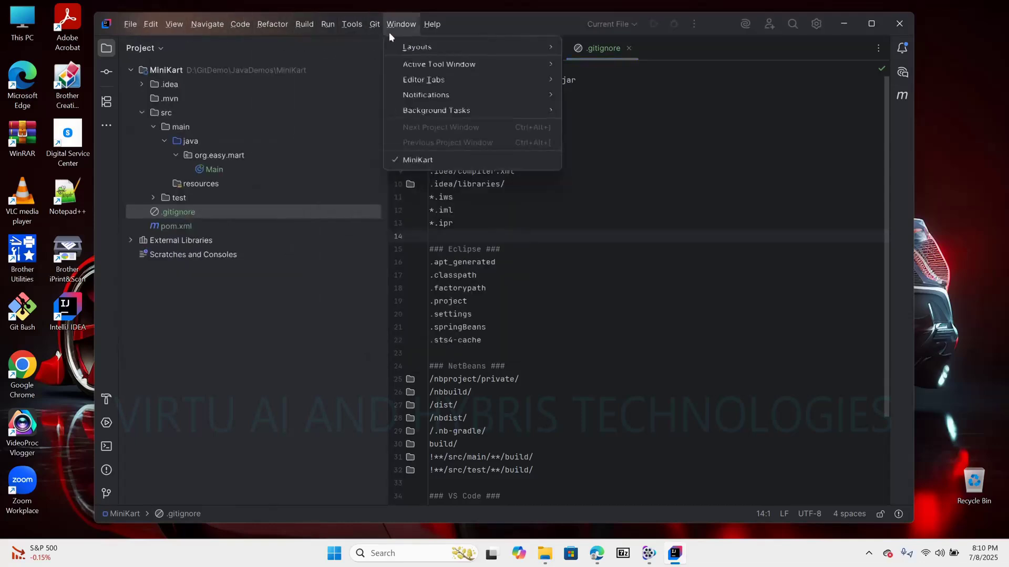
pyautogui.moveTo(433, 31)
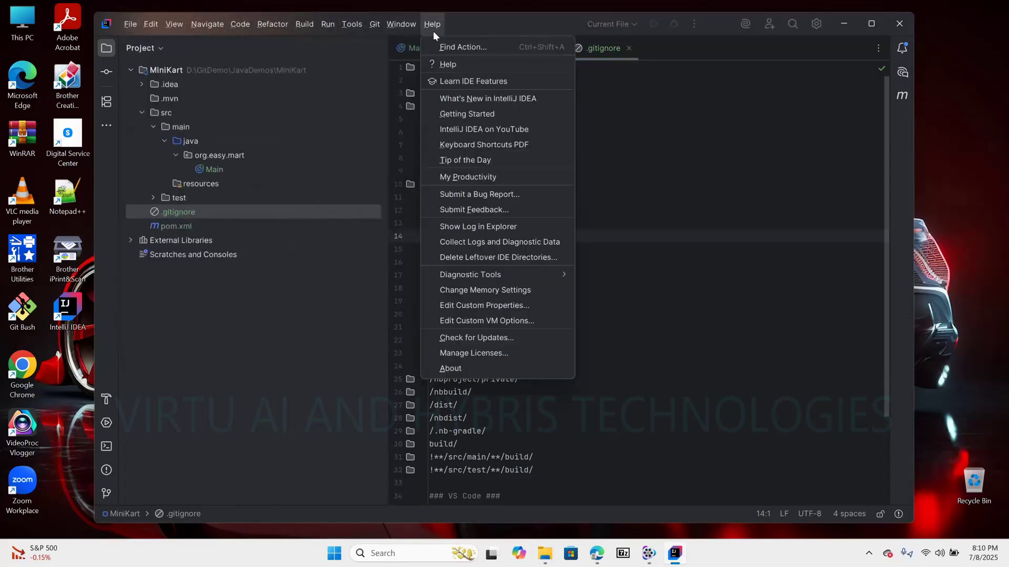
pyautogui.click(531, 339)
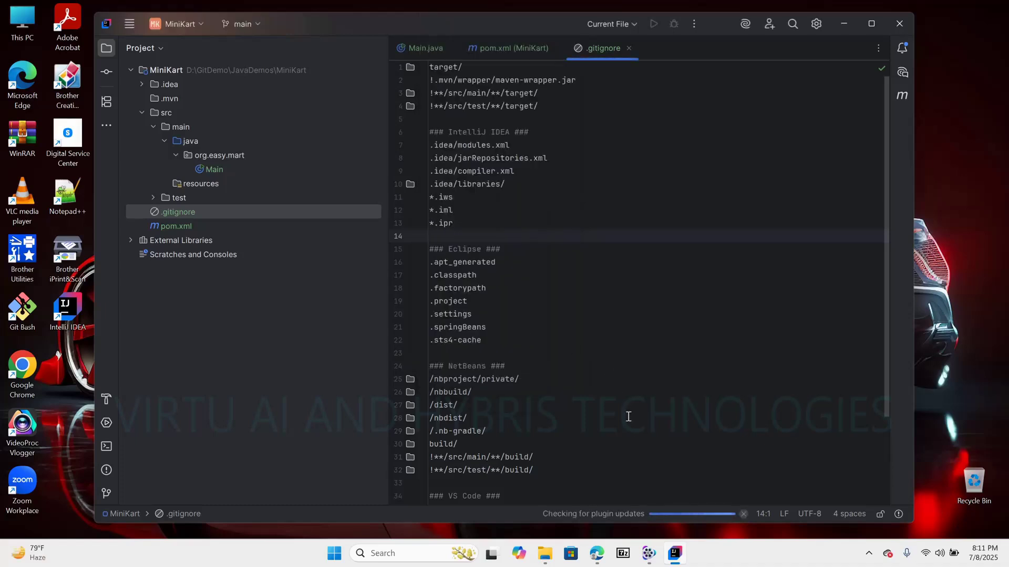